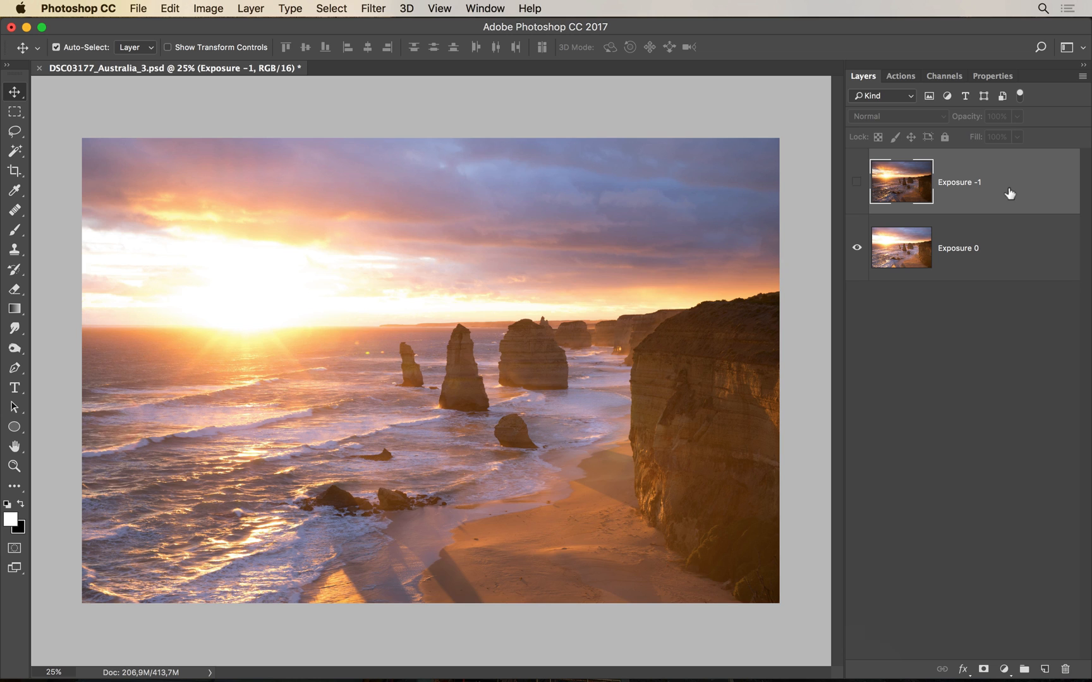
# Show Exposure -1, give it a black mask, and brush white over the sky, undoing to compare
pyautogui.click(857, 182)
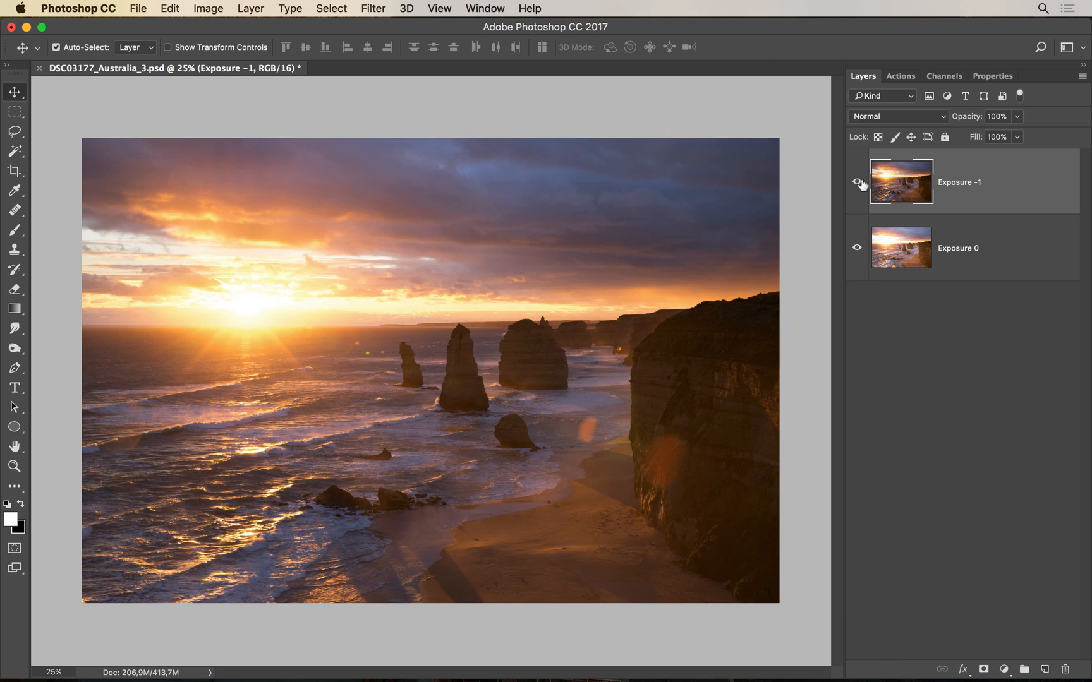
pyautogui.keyDown('alt'); pyautogui.click(984, 669); pyautogui.keyUp('alt')
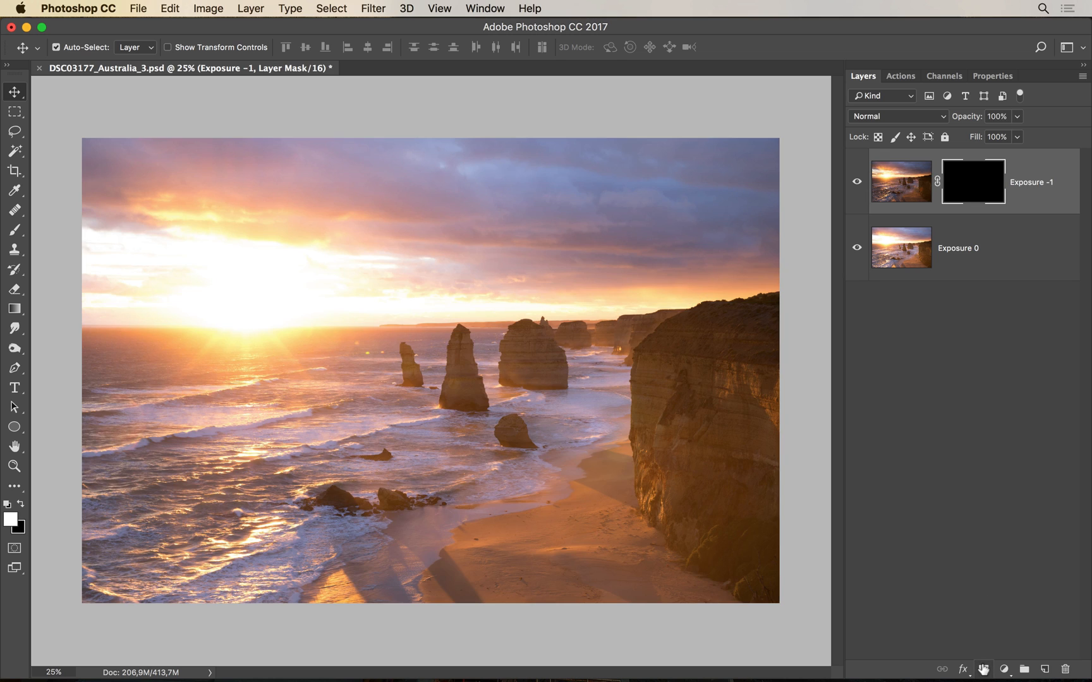
pyautogui.click(20, 228)
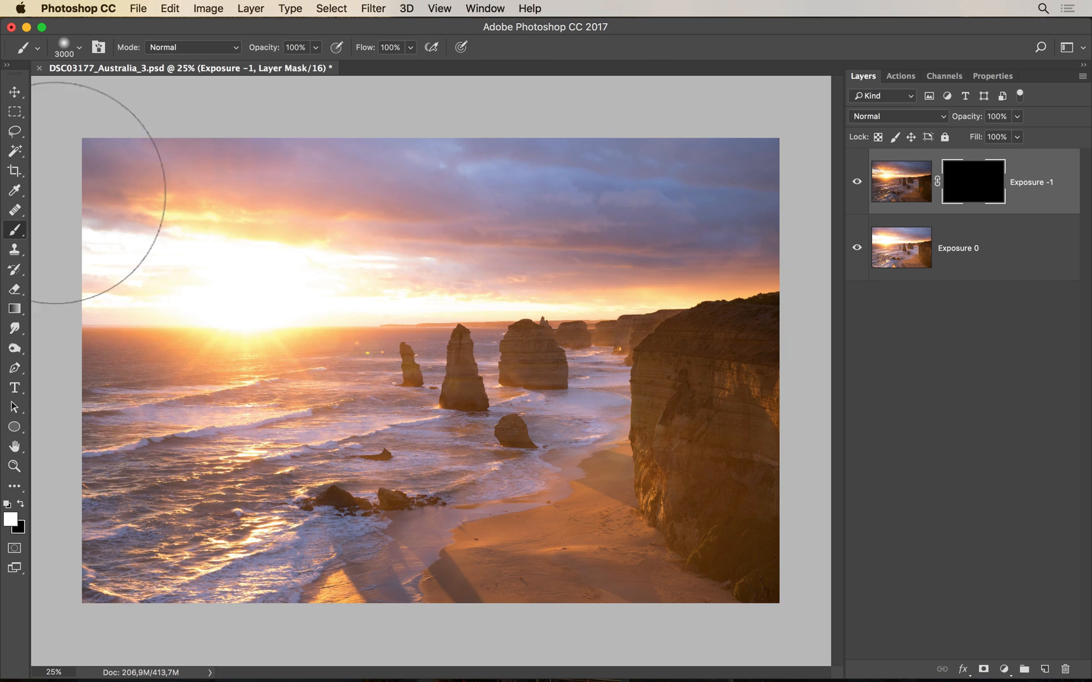
pyautogui.moveTo(57, 161)
pyautogui.mouseDown()
pyautogui.moveTo(303, 167)
pyautogui.moveTo(918, 95)
pyautogui.moveTo(920, 79)
pyautogui.moveTo(480, 153)
pyautogui.moveTo(234, 177)
pyautogui.moveTo(244, 178)
pyautogui.moveTo(15, 102)
pyautogui.moveTo(590, 127)
pyautogui.moveTo(597, 138)
pyautogui.moveTo(876, 60)
pyautogui.mouseUp()
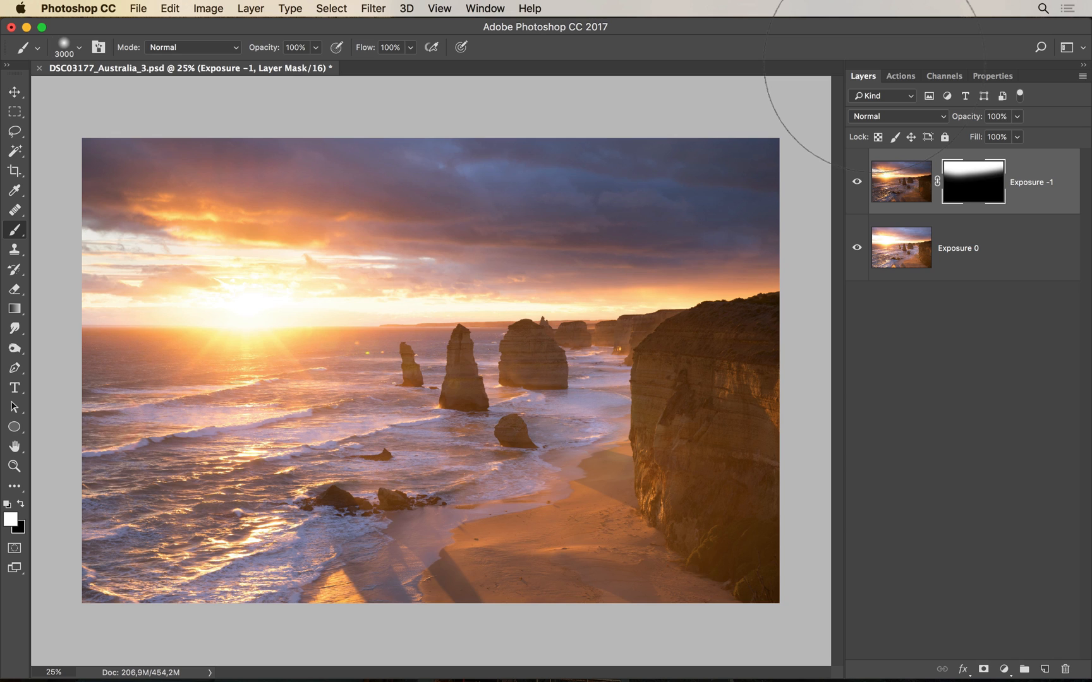
pyautogui.hotkey('ctrl', 'z')
pyautogui.hotkey('ctrl', 'z')
pyautogui.hotkey('ctrl', 'z')
pyautogui.hotkey('ctrl', 'z')
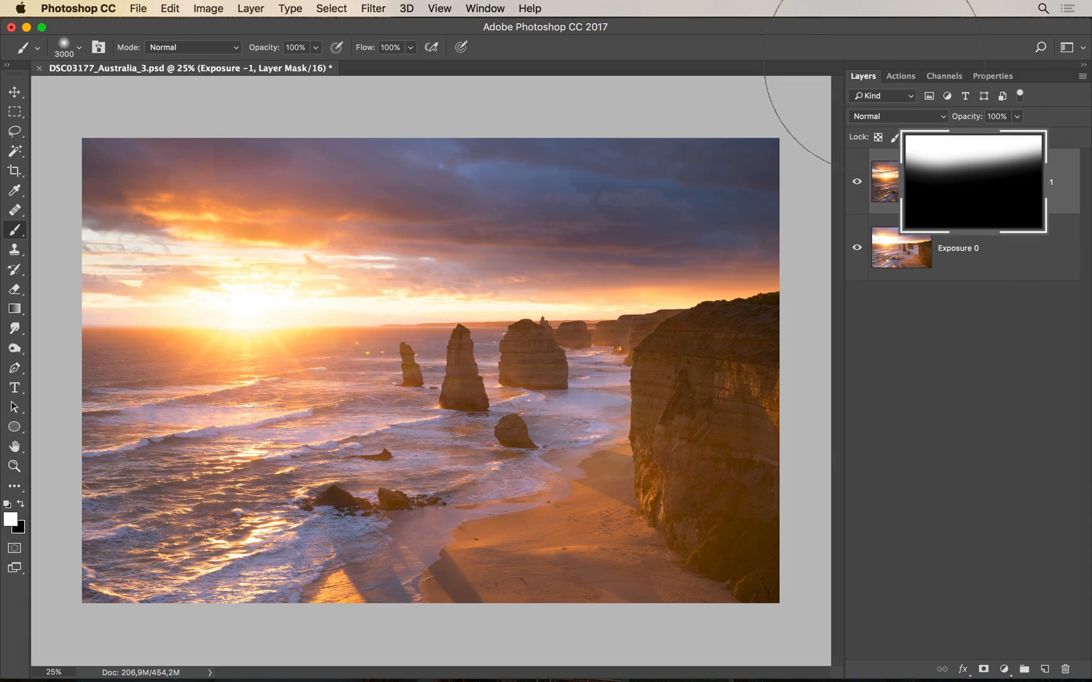
pyautogui.hotkey('ctrl', 'z')
pyautogui.hotkey('ctrl', 'z')
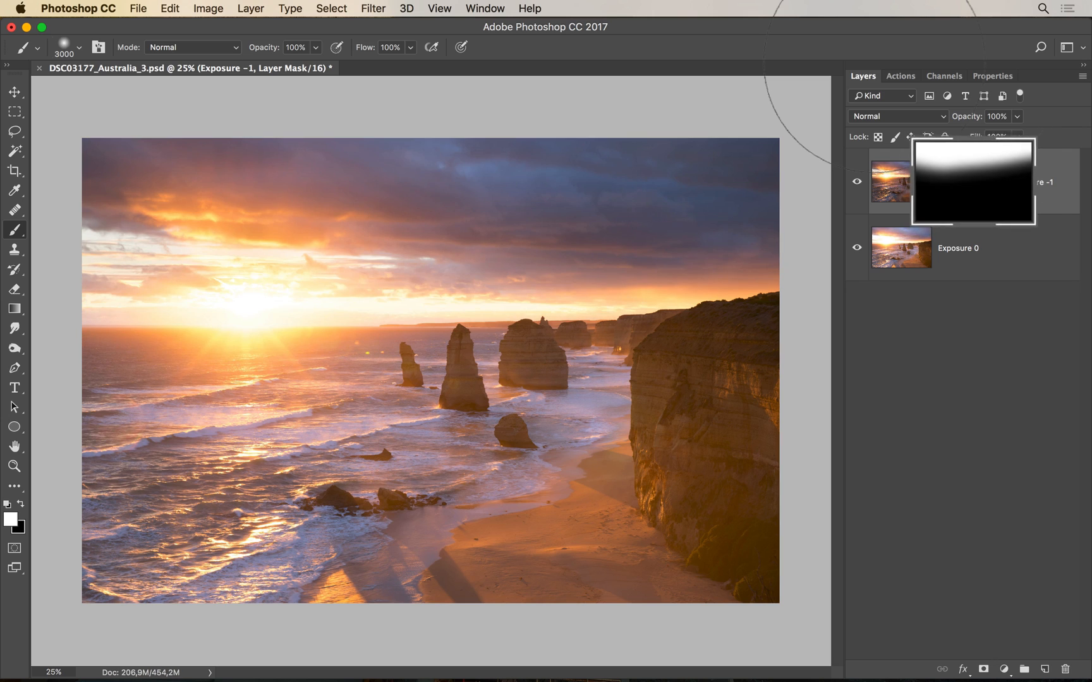
pyautogui.hotkey('ctrl', 'z')
pyautogui.hotkey('ctrl', 'z')
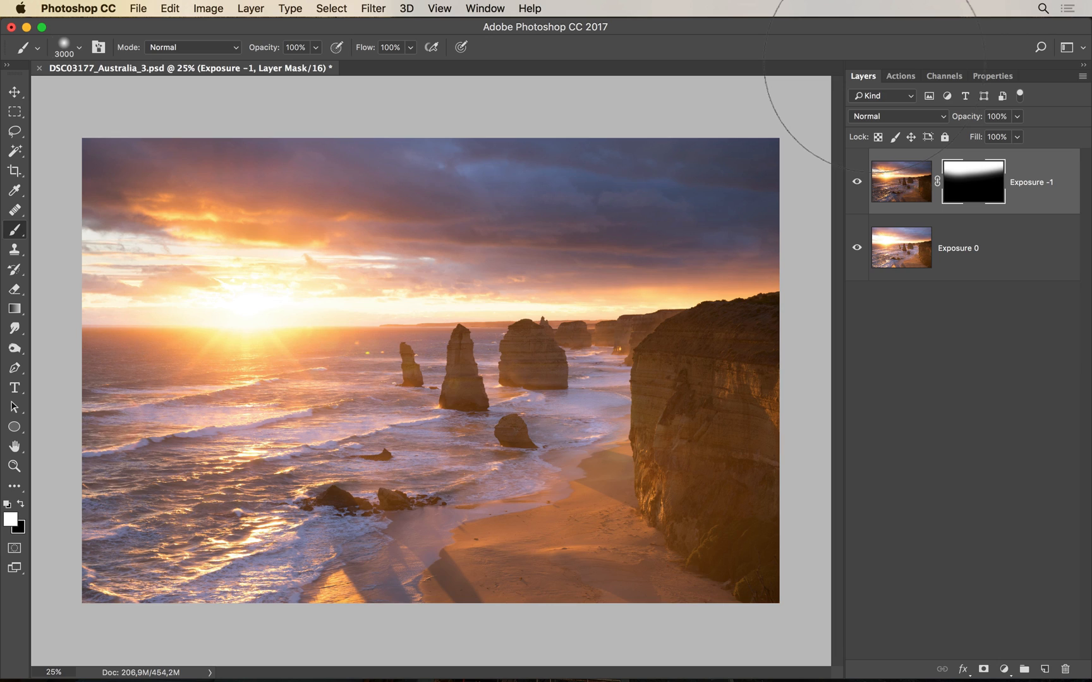
# Add a Curves 1 adjustment with an S-curve: highlight point 159→175, shadow point 69→58
pyautogui.click(1004, 669)
pyautogui.click(1011, 455)
pyautogui.click(862, 77)
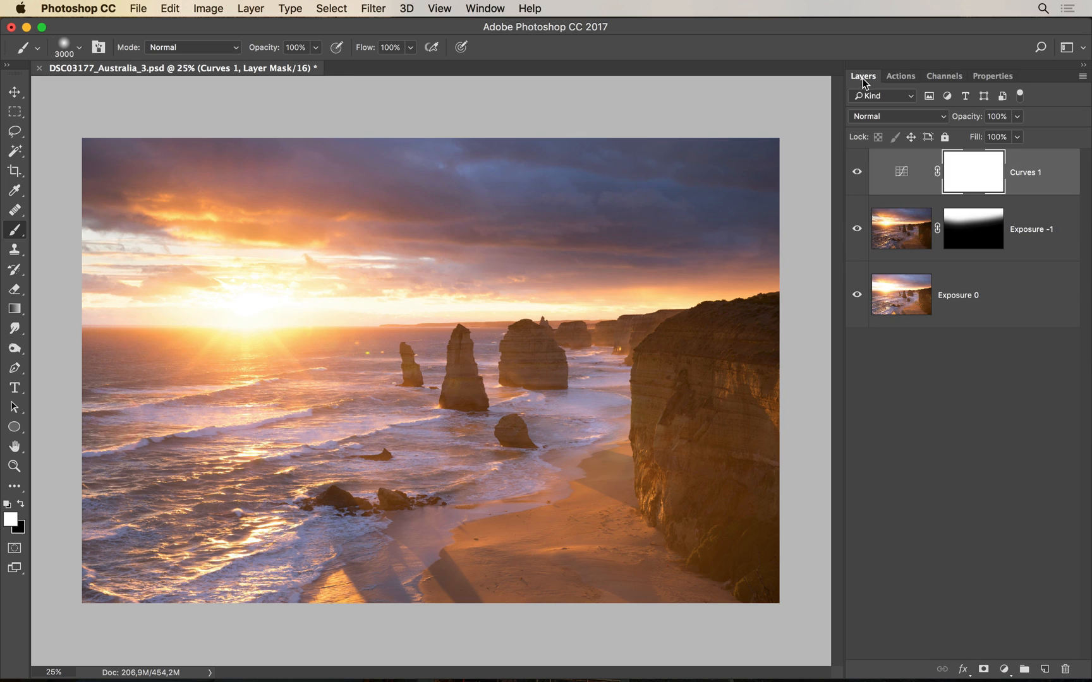
pyautogui.doubleClick(905, 177)
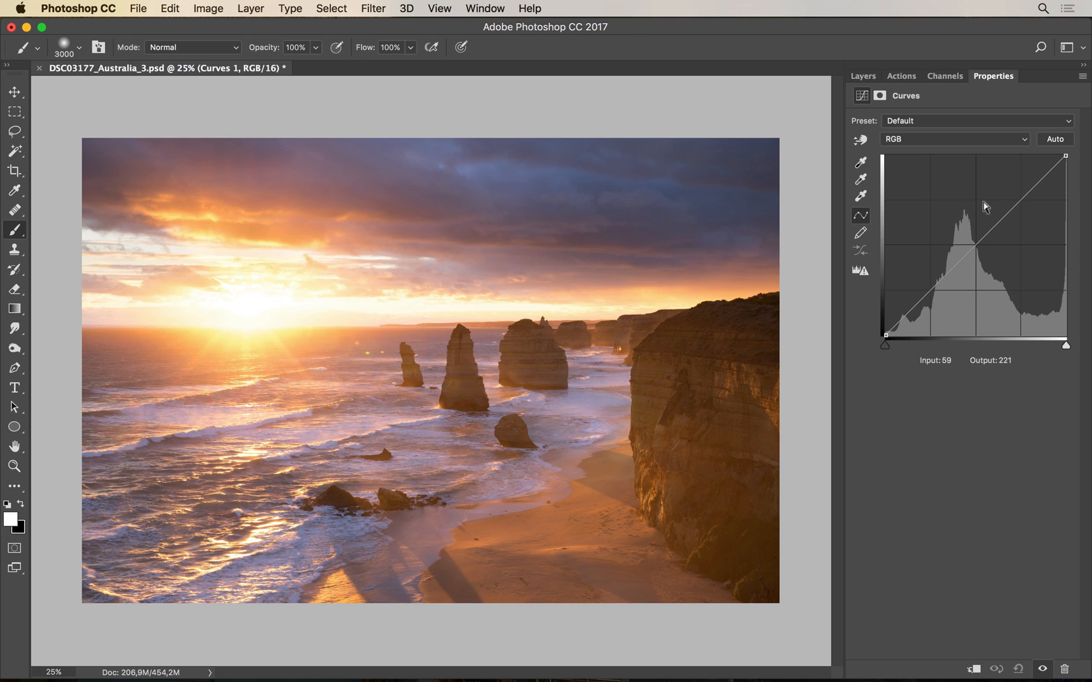
pyautogui.moveTo(999, 222); pyautogui.dragTo(997, 211)
pyautogui.moveTo(925, 286); pyautogui.dragTo(934, 294)
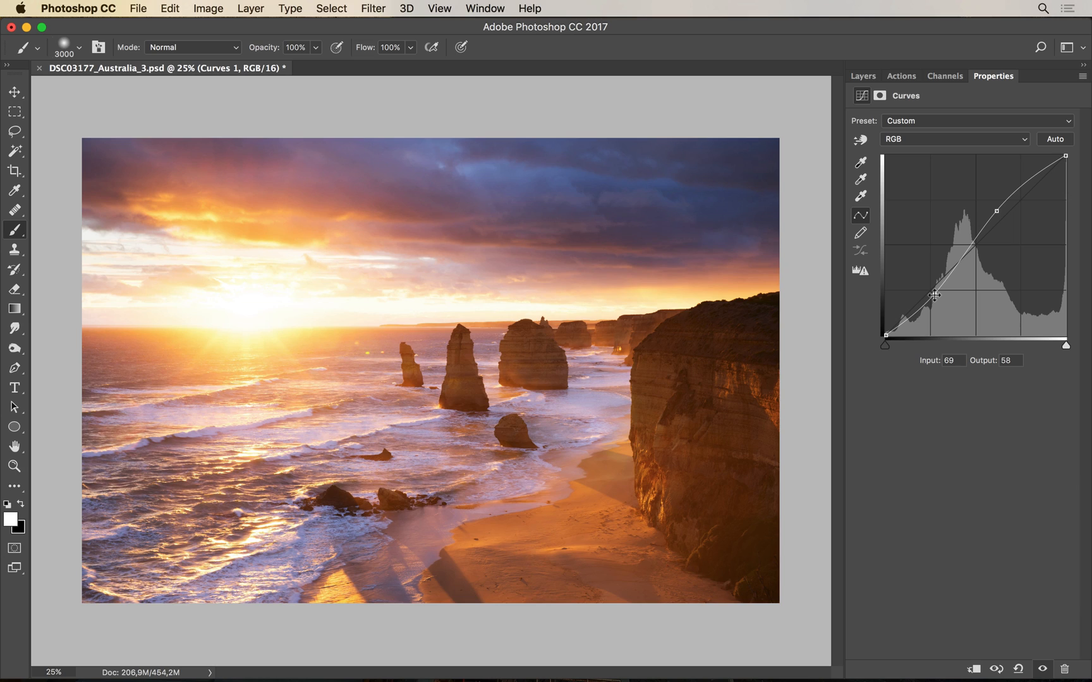
pyautogui.click(859, 73)
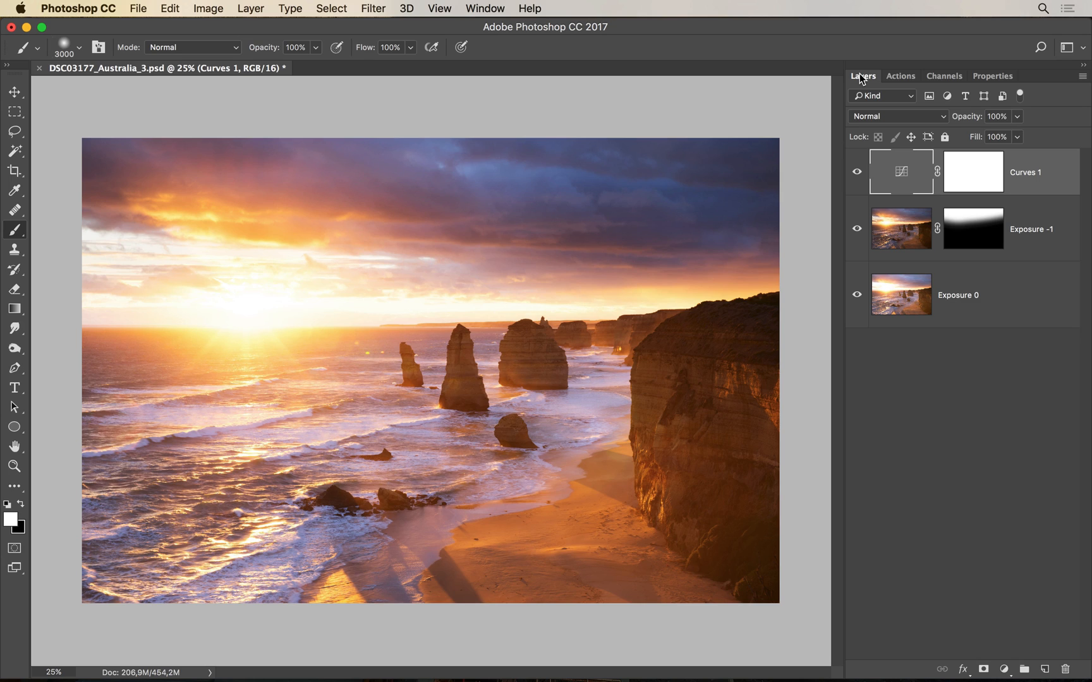
# Paint black along the horizon on the Curves 1 mask with a 1527 px brush, undoing to compare
pyautogui.click(975, 176)
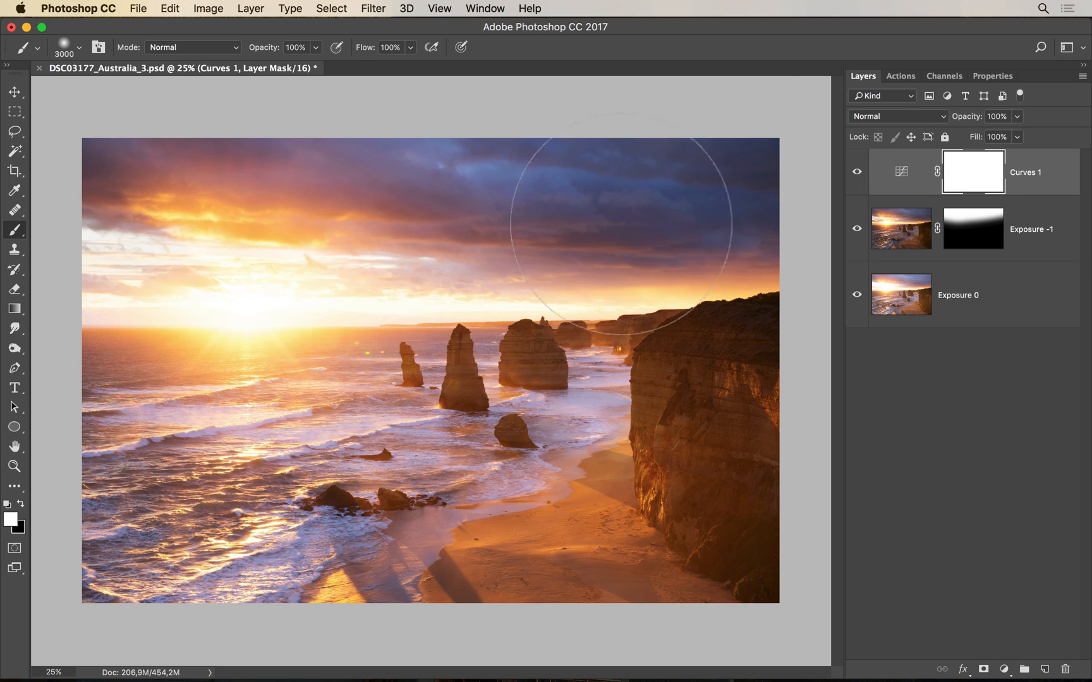
pyautogui.click(22, 504)
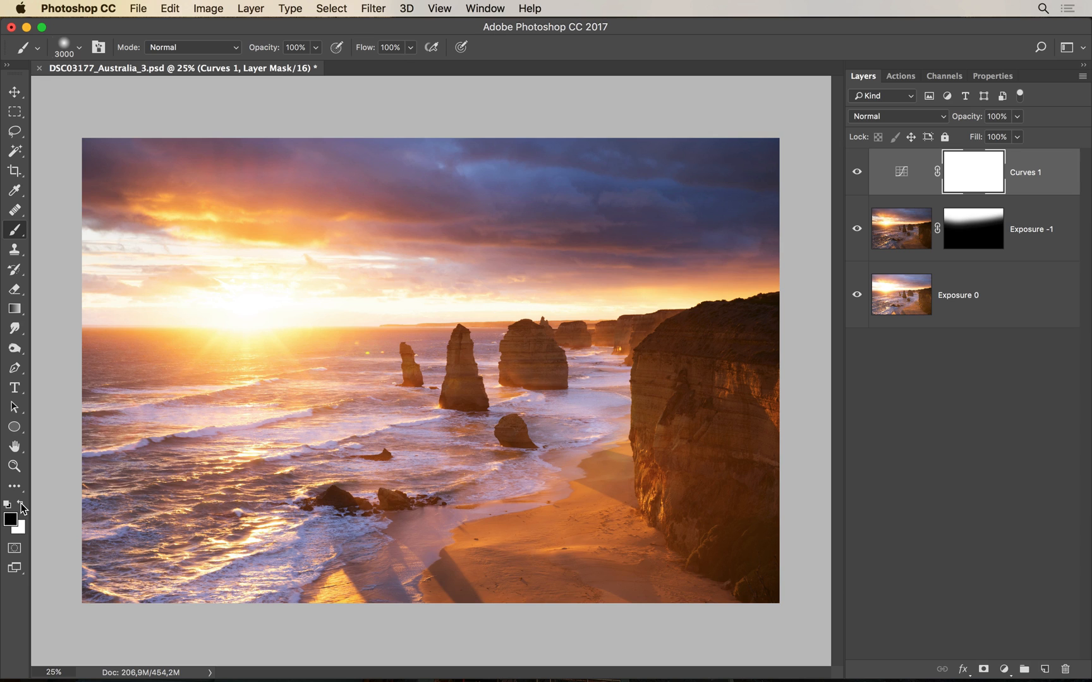
pyautogui.moveTo(293, 365); pyautogui.dragTo(151, 358)
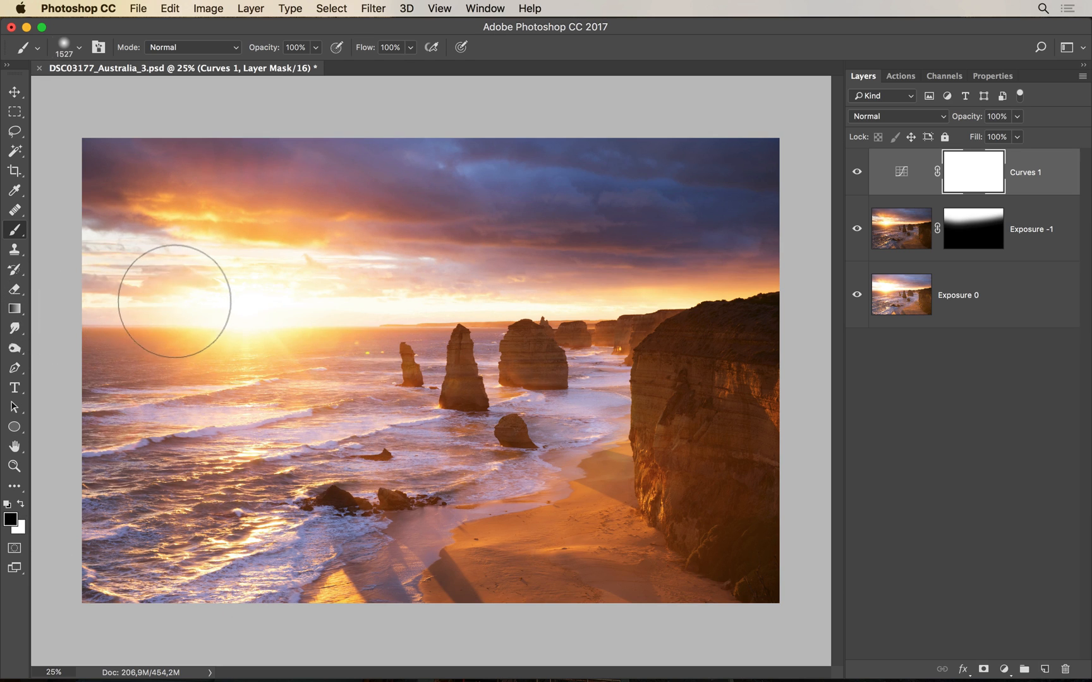
pyautogui.moveTo(176, 301); pyautogui.dragTo(852, 299)
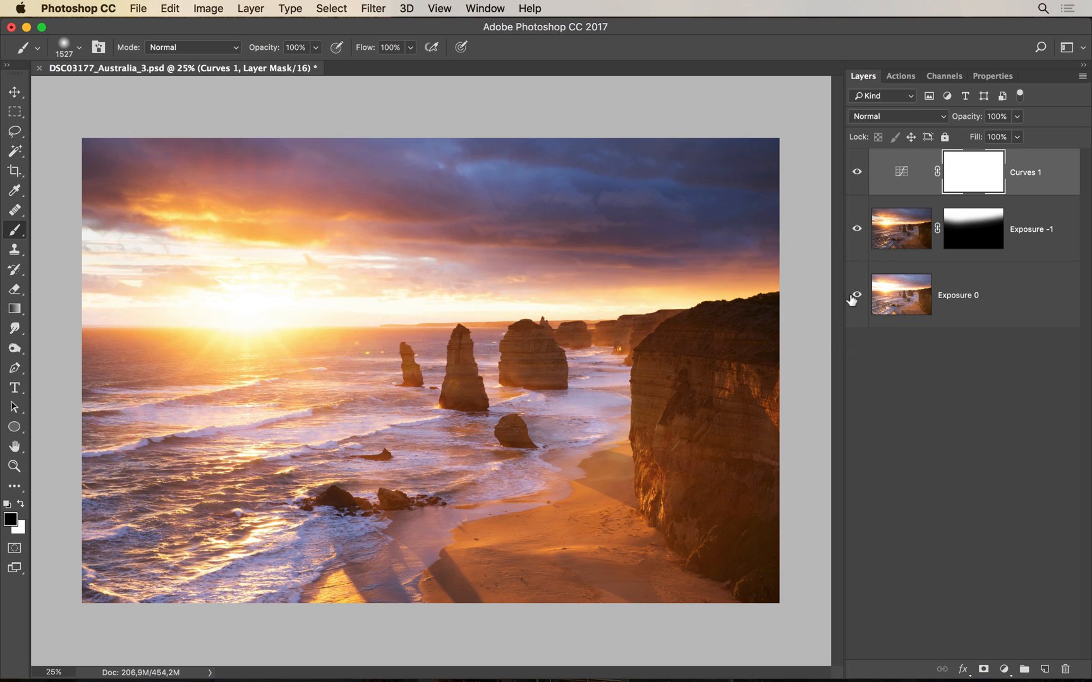
pyautogui.press('super+z')
pyautogui.press('super+z')
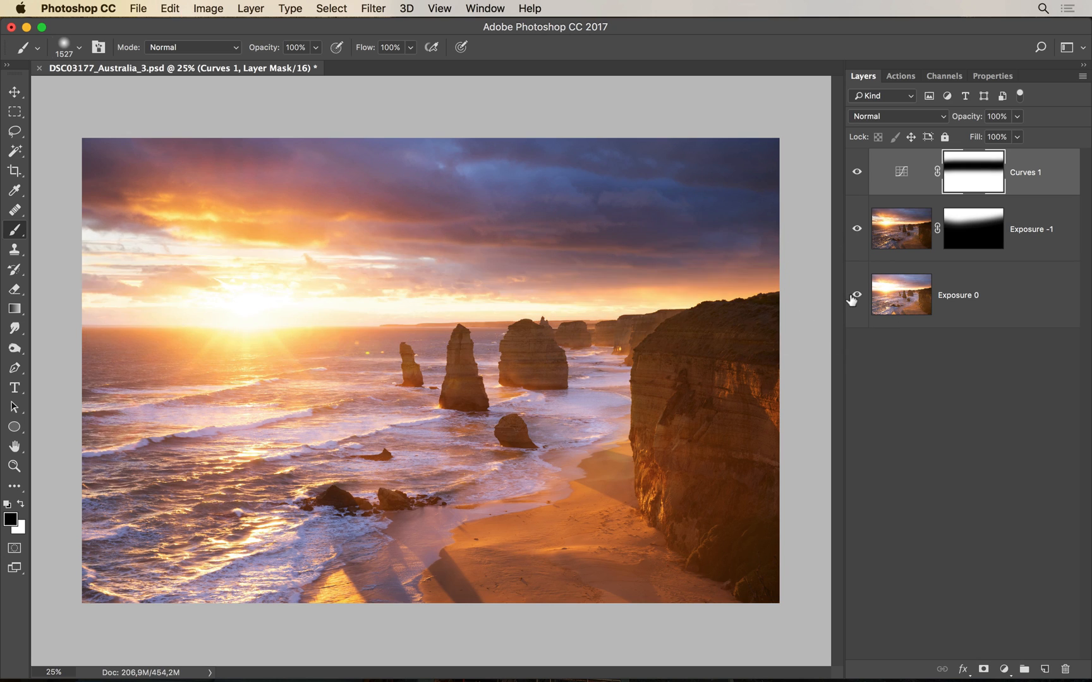
pyautogui.press('super+z')
pyautogui.press('super+z')
pyautogui.press('super+z')
pyautogui.press('super+z')
# Delete the Curves 1 layer and Exposure -1's mask, then add a fresh white mask
pyautogui.moveTo(1041, 181); pyautogui.dragTo(1065, 669)
pyautogui.moveTo(973, 197); pyautogui.dragTo(1065, 668)
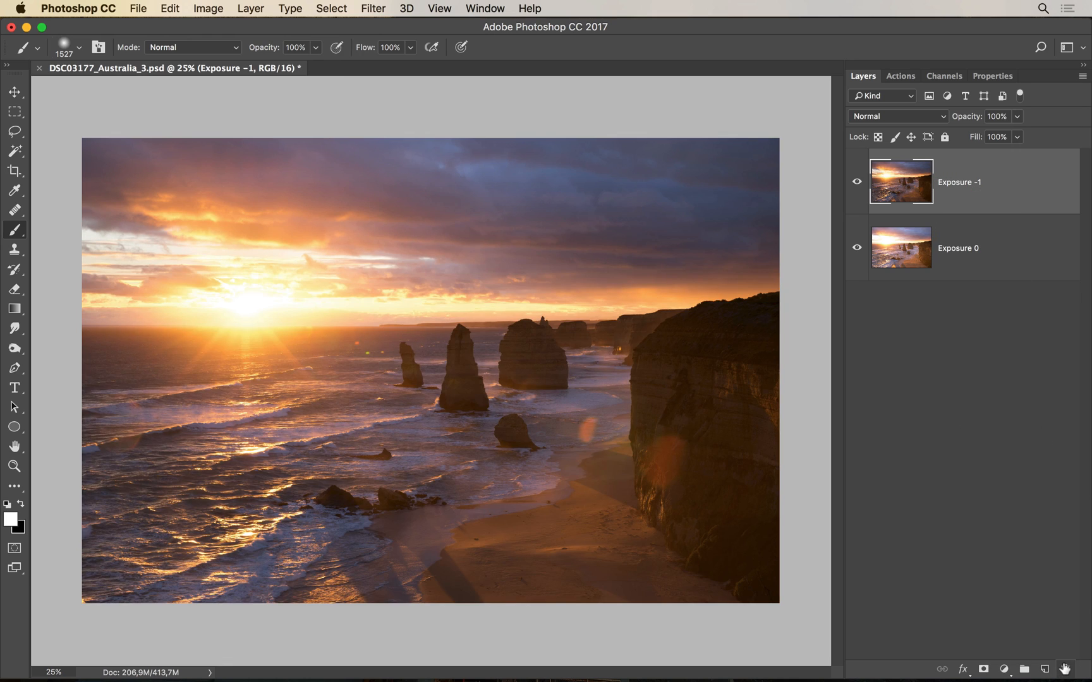
pyautogui.click(984, 670)
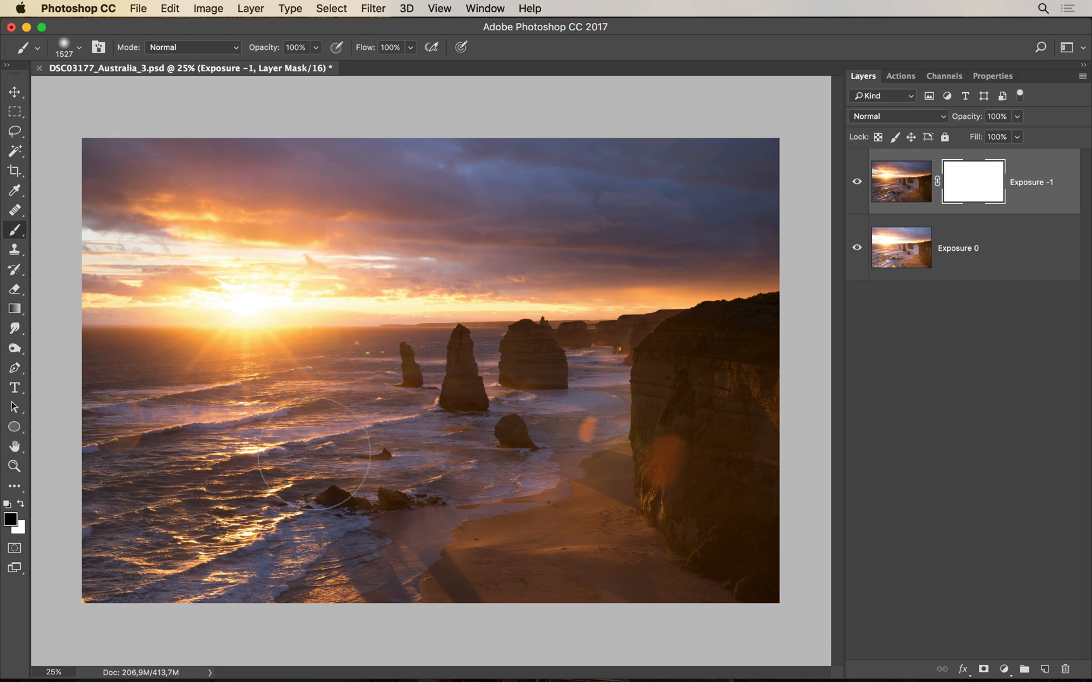
# Test painting the sea back in on the new mask, undo it, and delete that mask
pyautogui.moveTo(101, 410)
pyautogui.mouseDown()
pyautogui.moveTo(85, 383)
pyautogui.moveTo(284, 405)
pyautogui.moveTo(537, 361)
pyautogui.moveTo(677, 385)
pyautogui.moveTo(726, 362)
pyautogui.moveTo(454, 443)
pyautogui.moveTo(126, 392)
pyautogui.moveTo(890, 432)
pyautogui.moveTo(158, 556)
pyautogui.moveTo(158, 588)
pyautogui.moveTo(840, 597)
pyautogui.mouseUp()
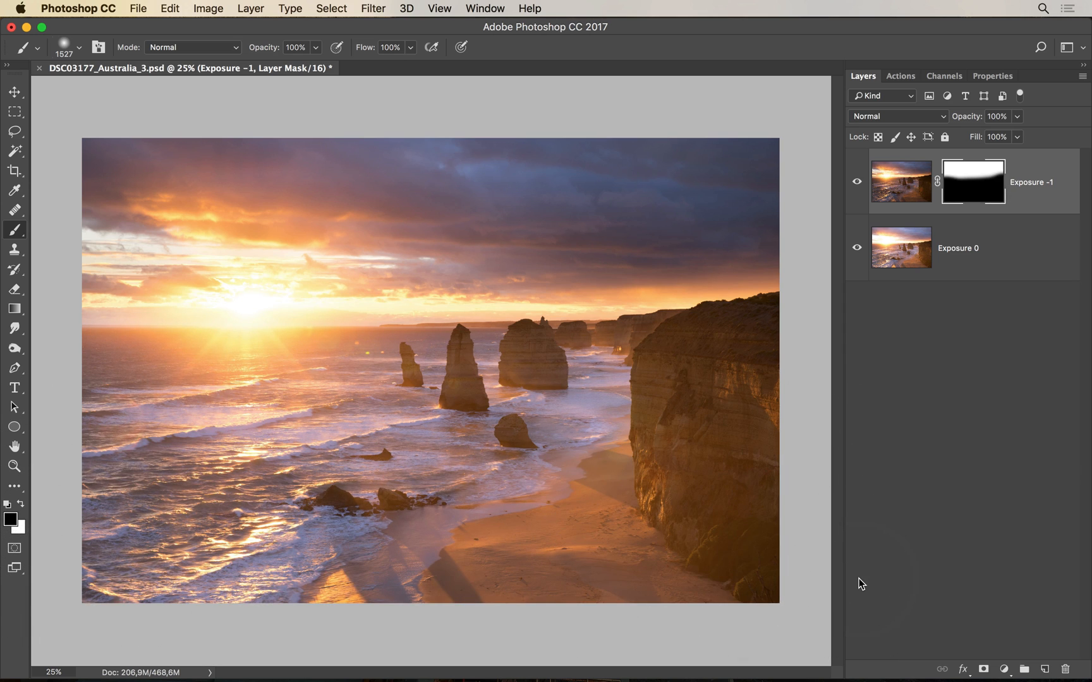
pyautogui.press('super+z')
pyautogui.press('super+z')
pyautogui.press('super+z')
pyautogui.press('super+z')
pyautogui.press('super+z')
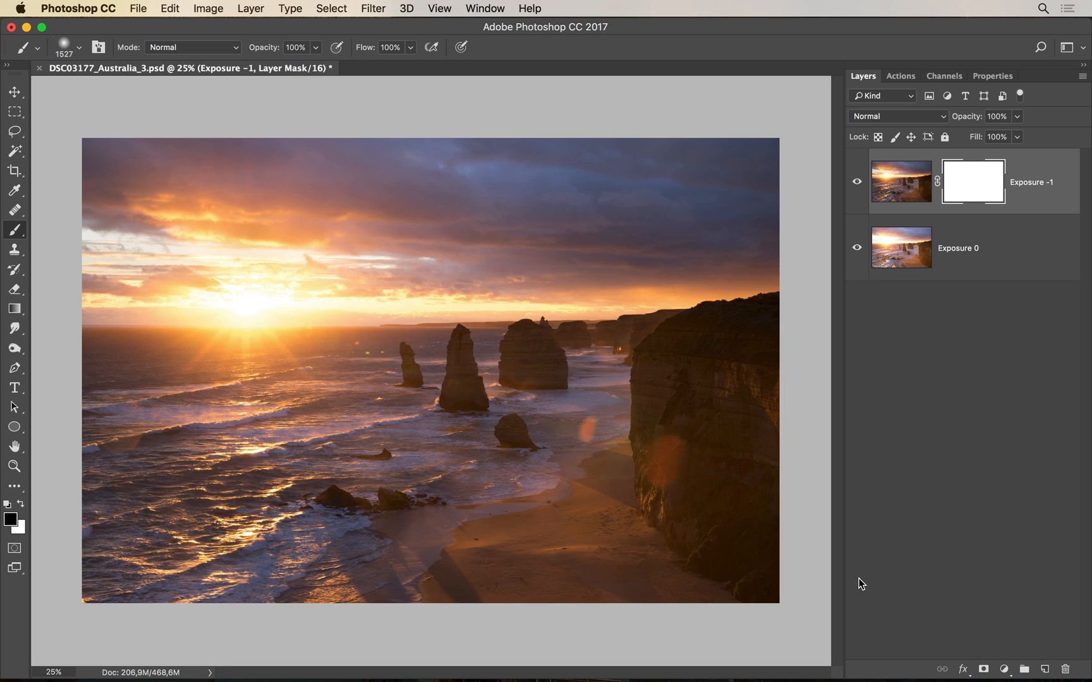
pyautogui.press('super+z')
pyautogui.press('super+z')
pyautogui.press('super+z')
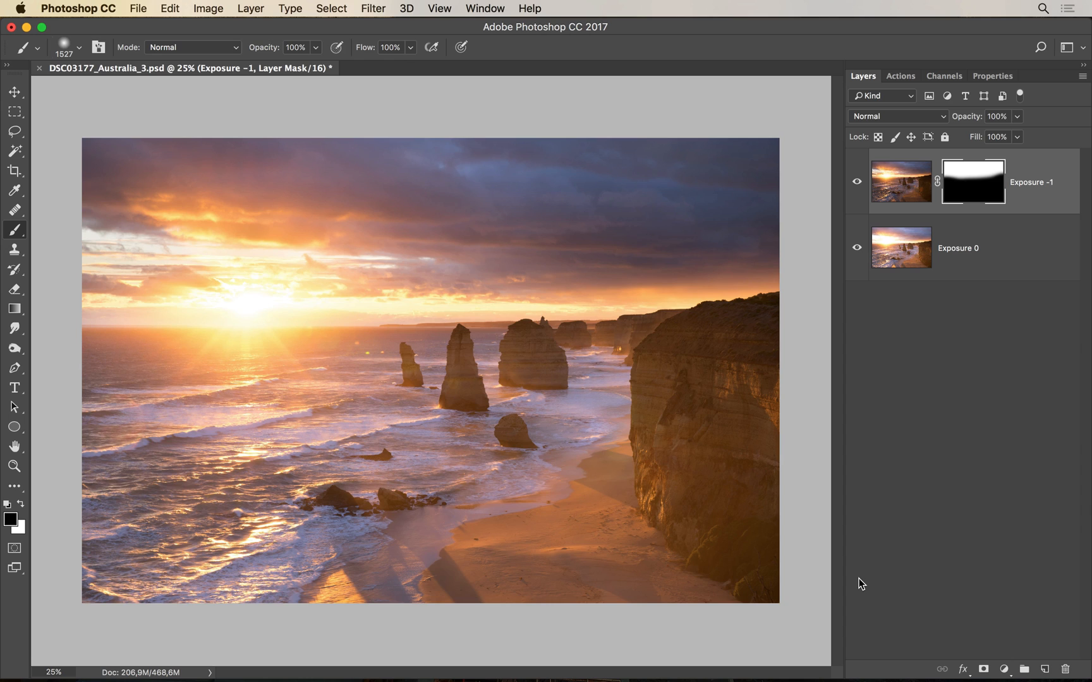
pyautogui.moveTo(975, 183); pyautogui.dragTo(1066, 671)
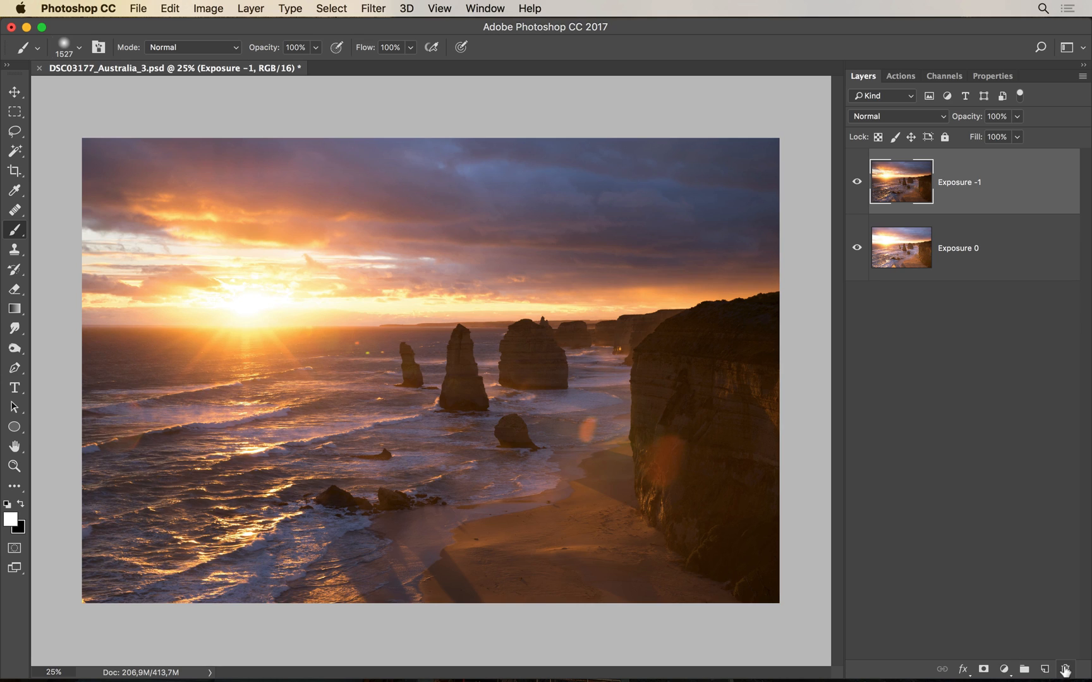
pyautogui.keyDown('alt'); pyautogui.click(984, 669); pyautogui.keyUp('alt')
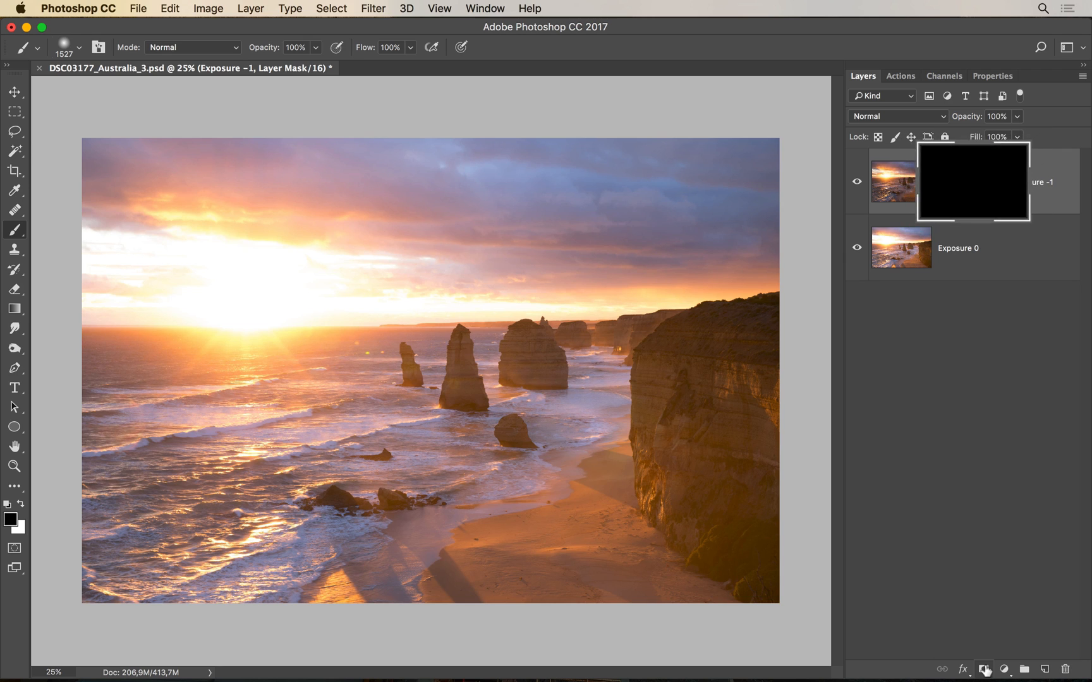
pyautogui.press('super+z')
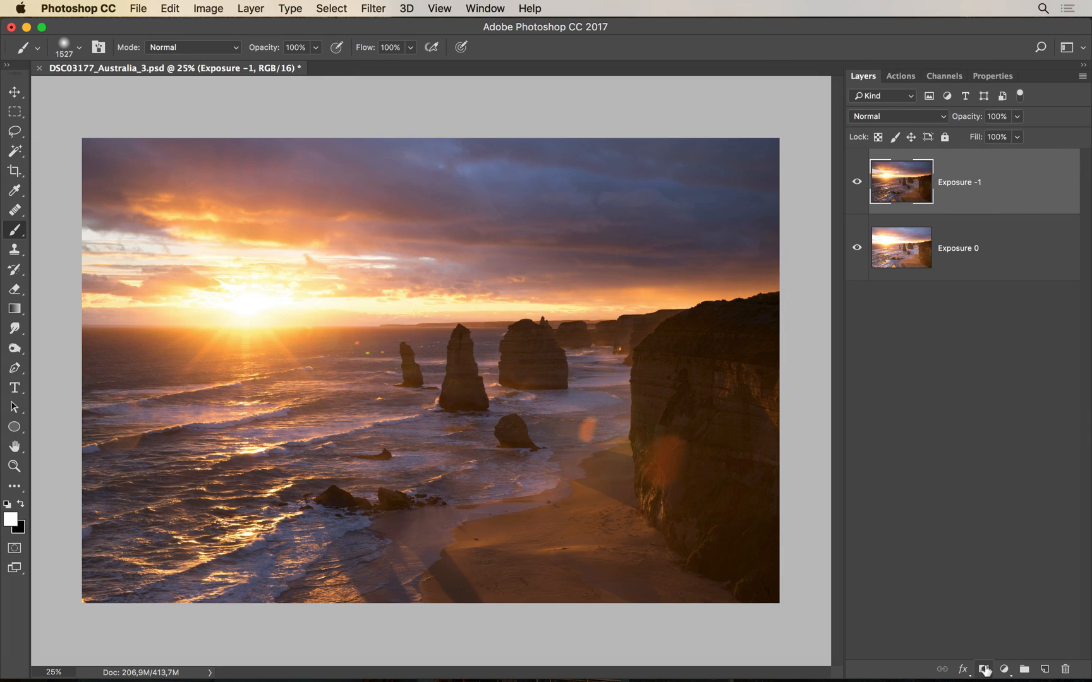
pyautogui.keyDown('alt'); pyautogui.click(984, 669); pyautogui.keyUp('alt')
pyautogui.press('super+z')
pyautogui.press('super+z')
pyautogui.press('super+z')
pyautogui.press('super+z')
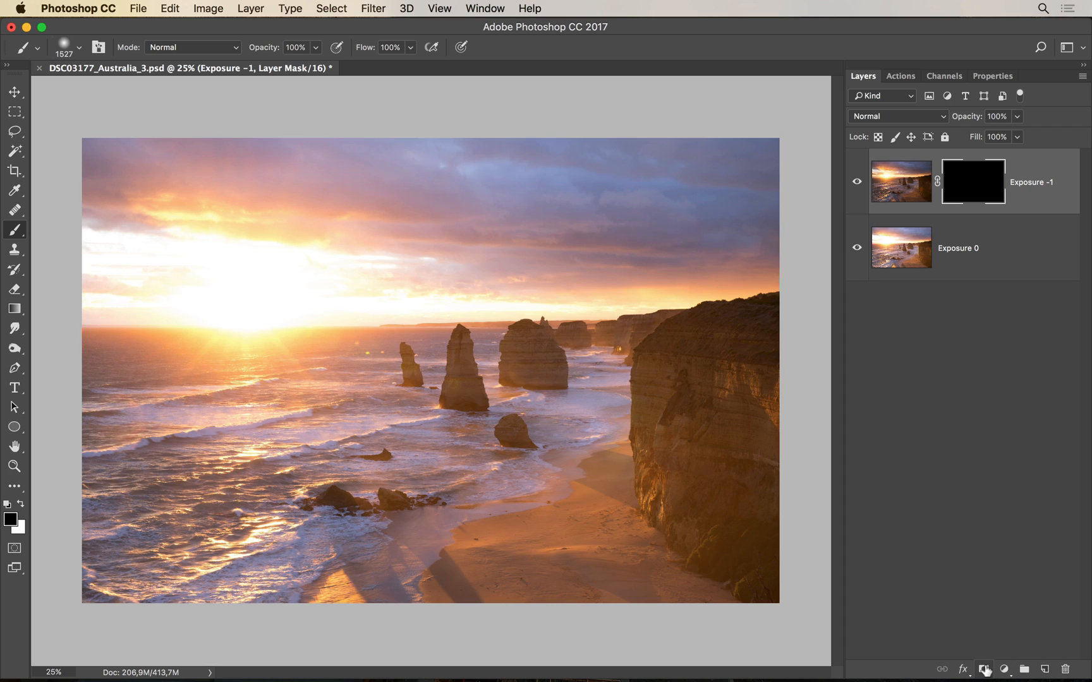
pyautogui.click(20, 505)
pyautogui.moveTo(81, 246)
pyautogui.mouseDown()
pyautogui.moveTo(504, 246)
pyautogui.moveTo(835, 216)
pyautogui.moveTo(52, 228)
pyautogui.moveTo(736, 175)
pyautogui.moveTo(800, 188)
pyautogui.moveTo(514, 151)
pyautogui.moveTo(0, 147)
pyautogui.moveTo(201, 131)
pyautogui.moveTo(792, 133)
pyautogui.mouseUp()
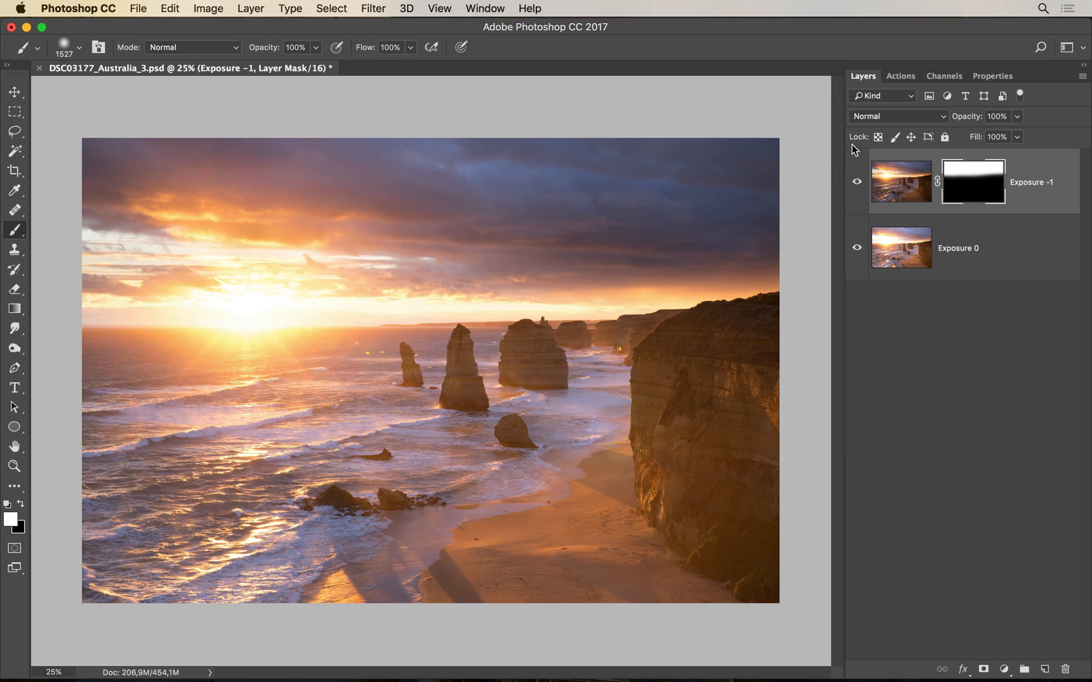
pyautogui.keyDown('alt'); pyautogui.click(974, 187); pyautogui.keyUp('alt')
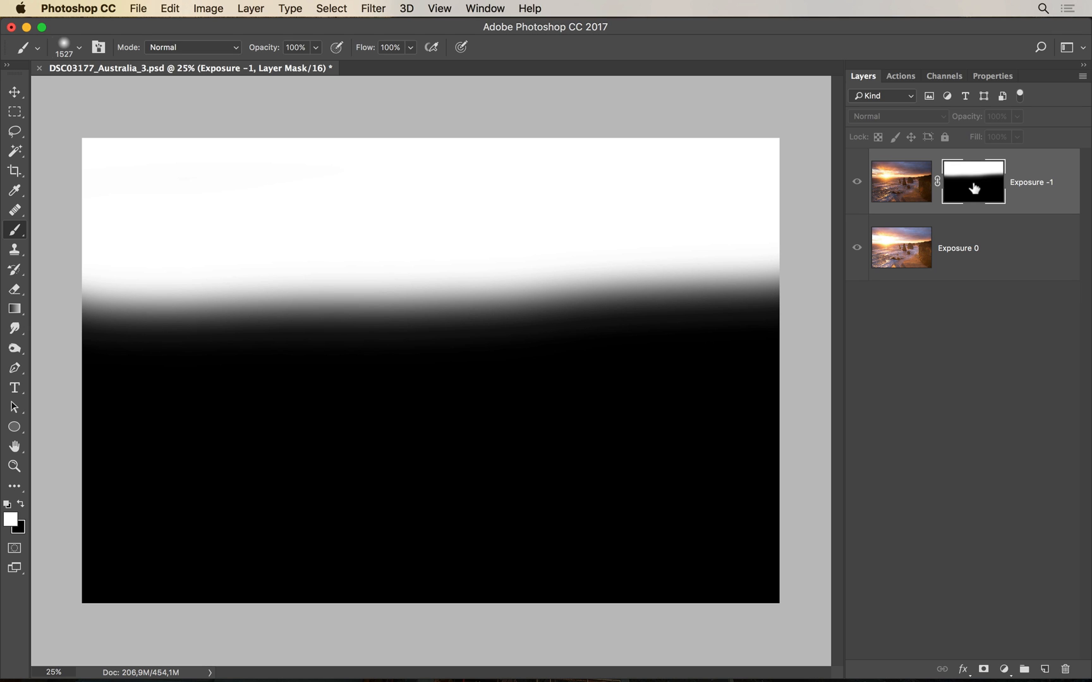
pyautogui.moveTo(974, 187); pyautogui.dragTo(1066, 669)
# Add a black mask to Exposure -1 and paint the sky white with a 1003 px brush
pyautogui.keyDown('alt'); pyautogui.click(983, 669); pyautogui.keyUp('alt')
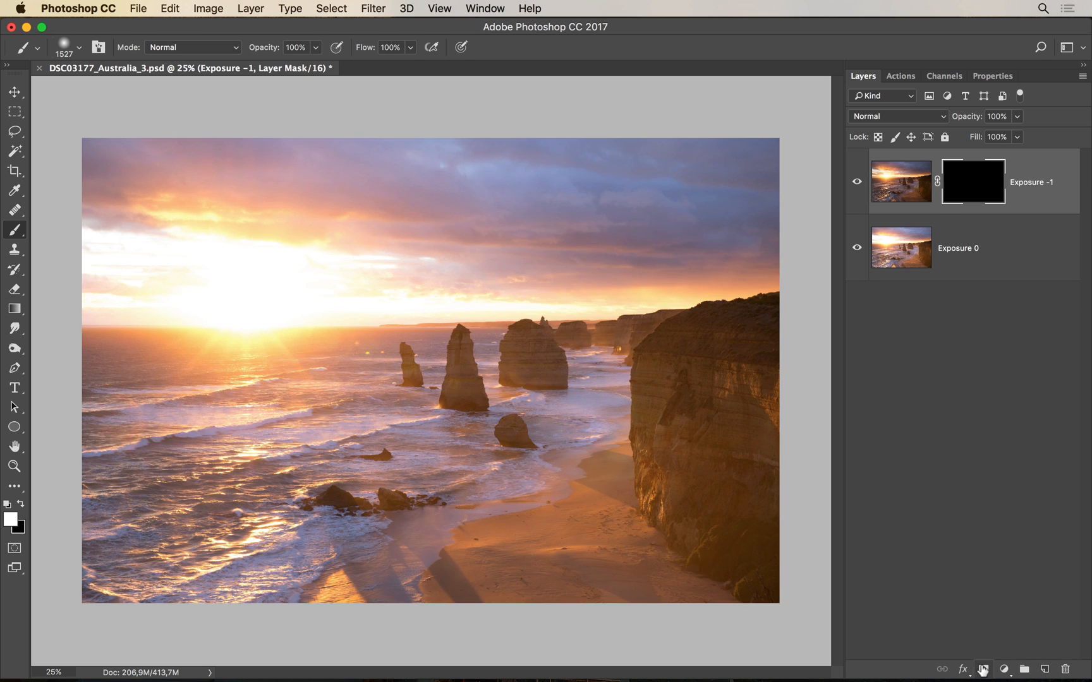
pyautogui.moveTo(415, 363); pyautogui.dragTo(361, 361)
pyautogui.moveTo(73, 268)
pyautogui.mouseDown()
pyautogui.moveTo(794, 237)
pyautogui.moveTo(251, 183)
pyautogui.moveTo(94, 189)
pyautogui.moveTo(814, 104)
pyautogui.mouseUp()
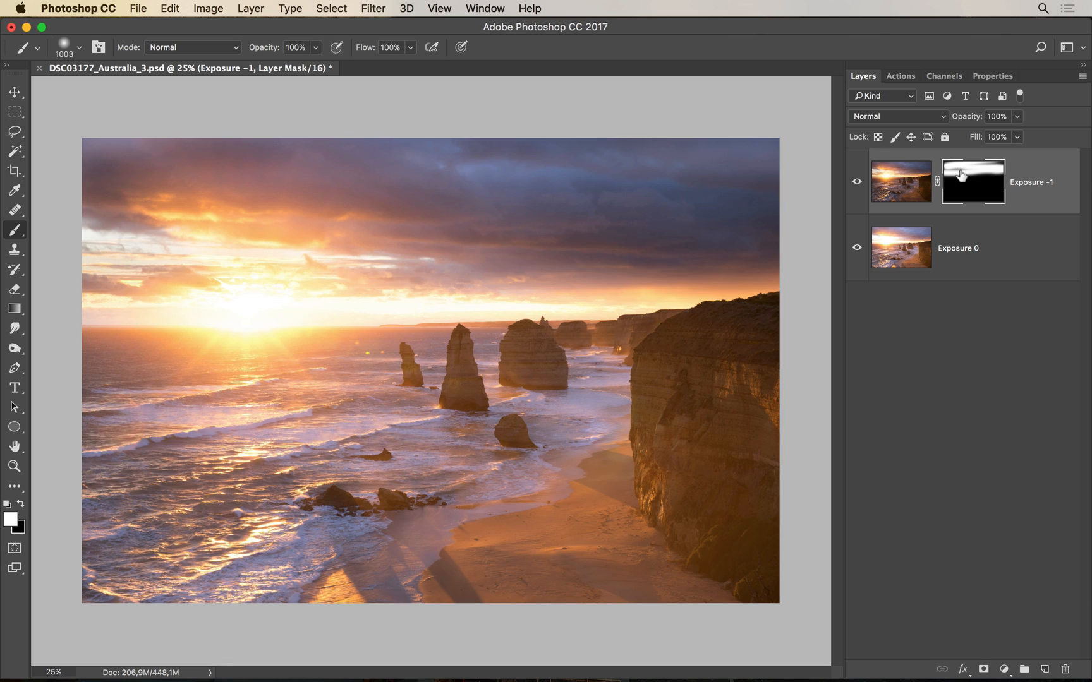
# View the mask in black and white and whiten the grey sky gap and top-left corner
pyautogui.keyDown('alt'); pyautogui.click(961, 175); pyautogui.keyUp('alt')
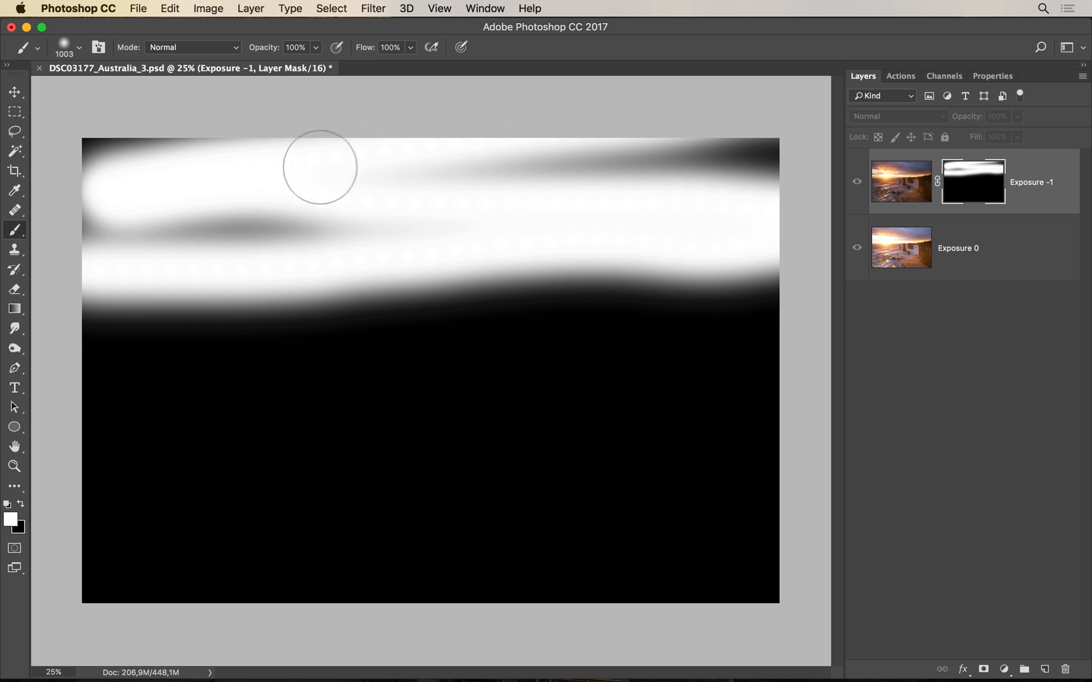
pyautogui.moveTo(307, 202)
pyautogui.mouseDown()
pyautogui.moveTo(448, 210)
pyautogui.moveTo(62, 216)
pyautogui.mouseUp()
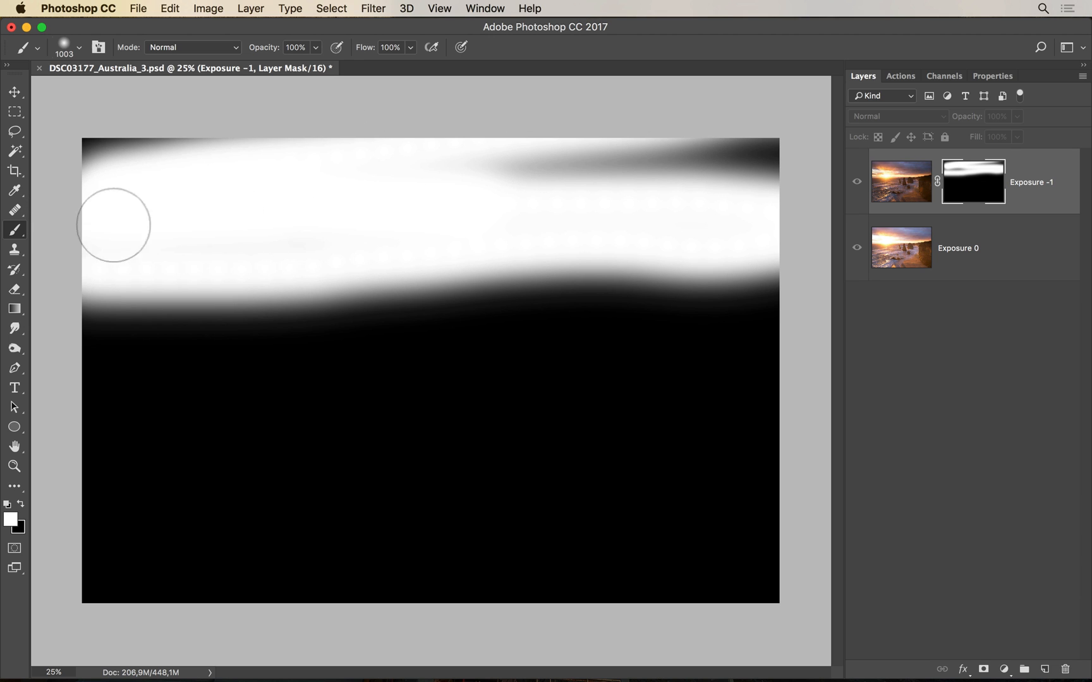
pyautogui.moveTo(295, 159)
pyautogui.mouseDown()
pyautogui.moveTo(307, 140)
pyautogui.moveTo(621, 130)
pyautogui.moveTo(402, 151)
pyautogui.moveTo(525, 169)
pyautogui.moveTo(714, 150)
pyautogui.moveTo(661, 156)
pyautogui.moveTo(833, 180)
pyautogui.moveTo(745, 200)
pyautogui.moveTo(448, 202)
pyautogui.mouseUp()
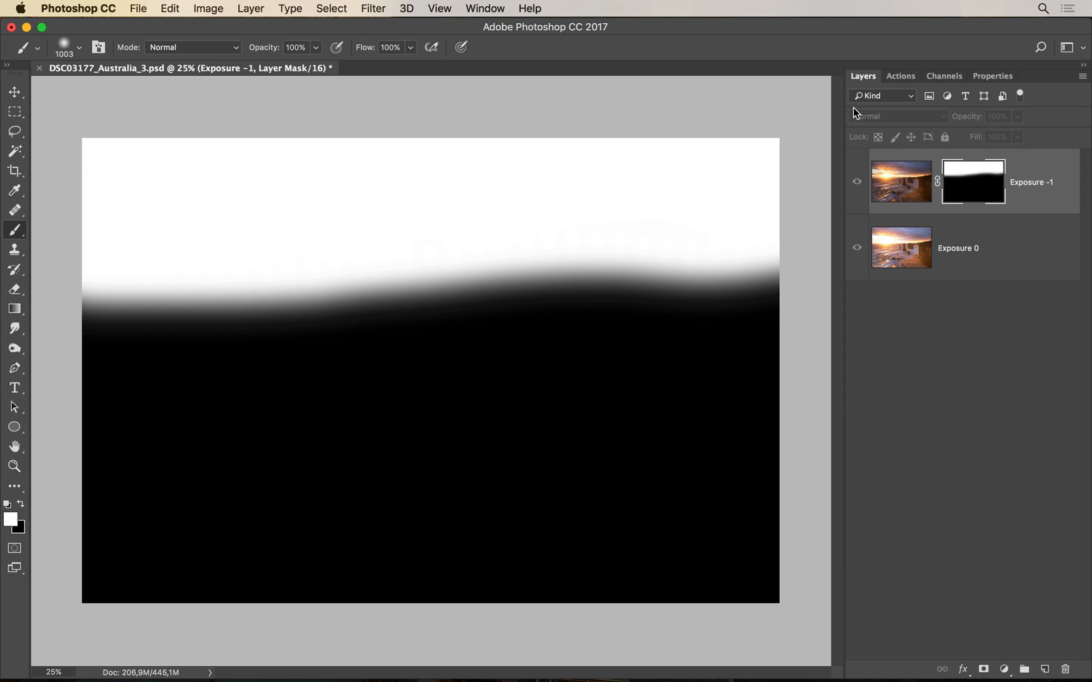
# Switch between mask and photo views, then show Exposure -1's mask as a red Rubylith overlay
pyautogui.keyDown('alt'); pyautogui.click(975, 195); pyautogui.keyUp('alt')
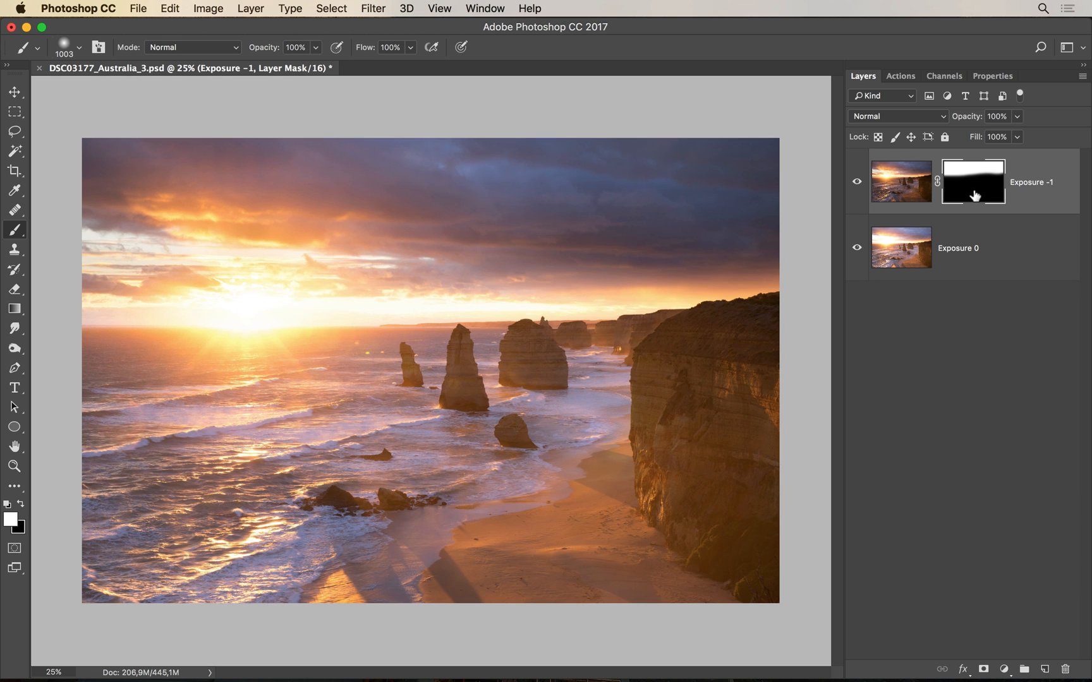
pyautogui.keyDown('alt'); pyautogui.click(975, 196); pyautogui.keyUp('alt')
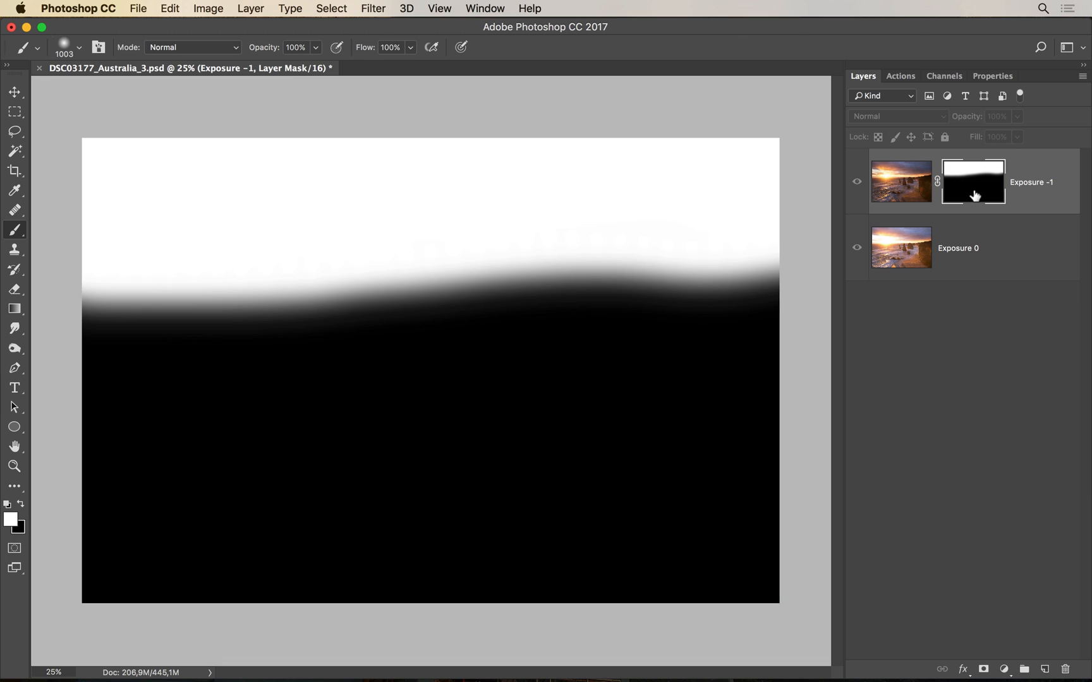
pyautogui.click(856, 183)
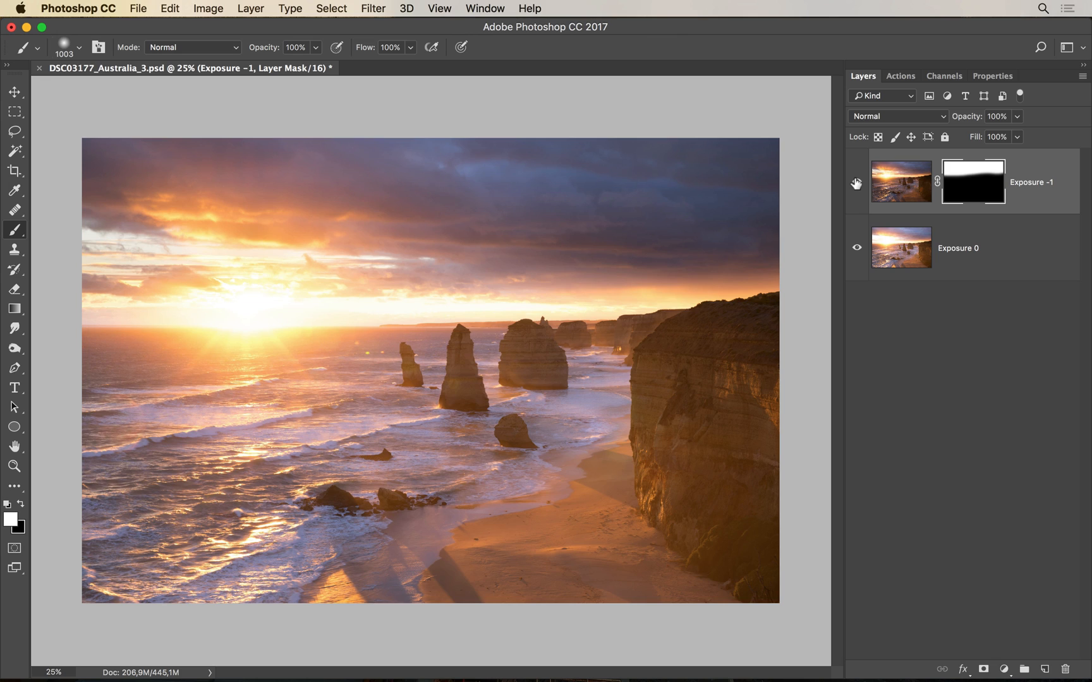
pyautogui.keyDown('alt'); pyautogui.keyDown('shift'); pyautogui.click(983, 182); pyautogui.keyUp('shift'); pyautogui.keyUp('alt')
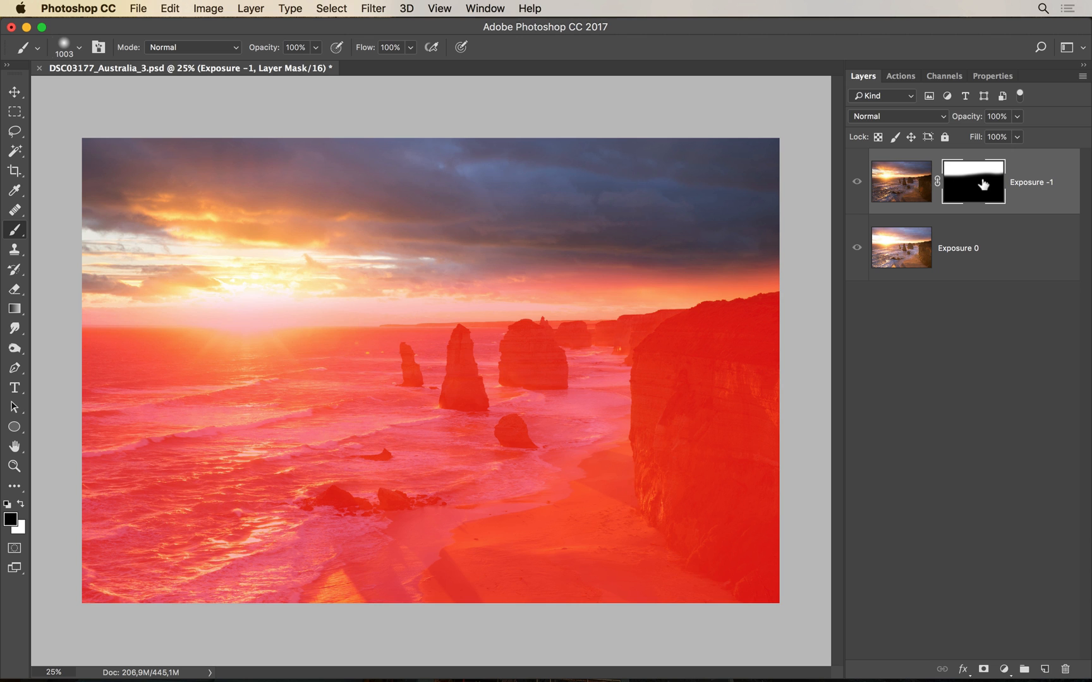
# Toggle back and forth between the grayscale mask view and the red overlay view
pyautogui.press('x')
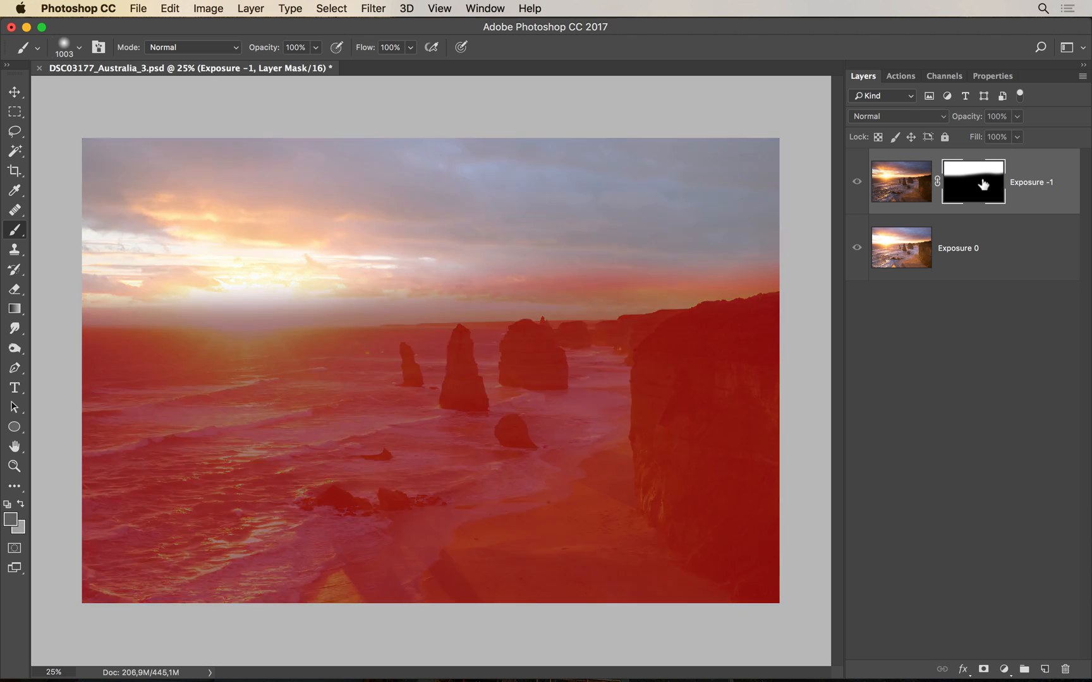
pyautogui.keyDown('alt'); pyautogui.click(983, 184); pyautogui.keyUp('alt')
pyautogui.keyDown('alt'); pyautogui.click(983, 184); pyautogui.keyUp('alt')
pyautogui.press('x')
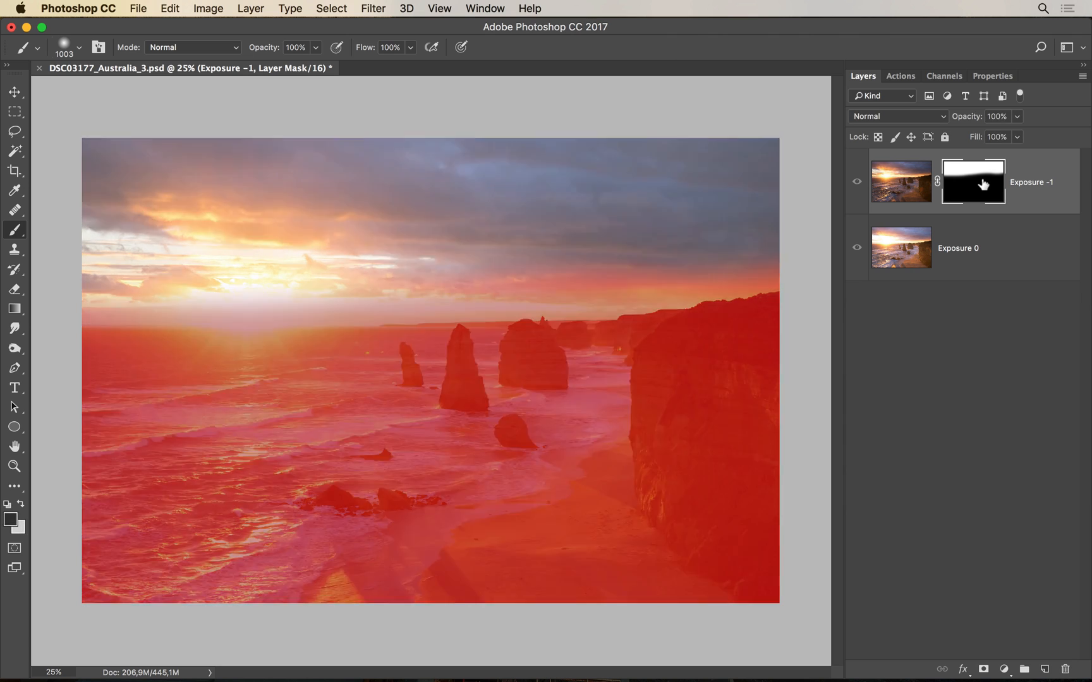
pyautogui.press('x')
pyautogui.keyDown('alt'); pyautogui.click(984, 184); pyautogui.keyUp('alt')
pyautogui.keyDown('alt'); pyautogui.click(983, 184); pyautogui.keyUp('alt')
pyautogui.press('x')
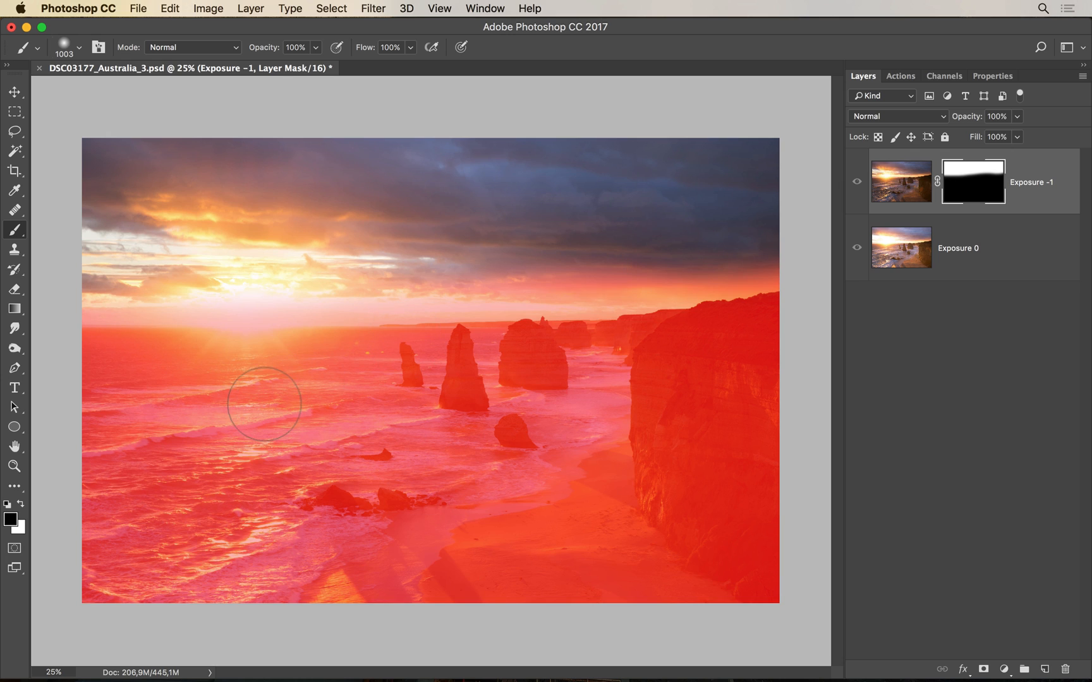
# Try painting white over the water and black across the upper sky, undoing both strokes
pyautogui.click(19, 504)
pyautogui.moveTo(145, 481)
pyautogui.mouseDown()
pyautogui.moveTo(337, 463)
pyautogui.moveTo(638, 460)
pyautogui.moveTo(783, 441)
pyautogui.moveTo(708, 444)
pyautogui.mouseUp()
pyautogui.press('super+z')
pyautogui.click(22, 506)
pyautogui.moveTo(312, 207)
pyautogui.mouseDown()
pyautogui.moveTo(122, 176)
pyautogui.moveTo(306, 148)
pyautogui.moveTo(653, 126)
pyautogui.moveTo(510, 120)
pyautogui.mouseUp()
pyautogui.press('super+z')
# Turn off the red overlay and view the Exposure -1 mask in grayscale
pyautogui.press('\\')
pyautogui.press('x')
pyautogui.keyDown('alt'); pyautogui.click(969, 173); pyautogui.keyUp('alt')
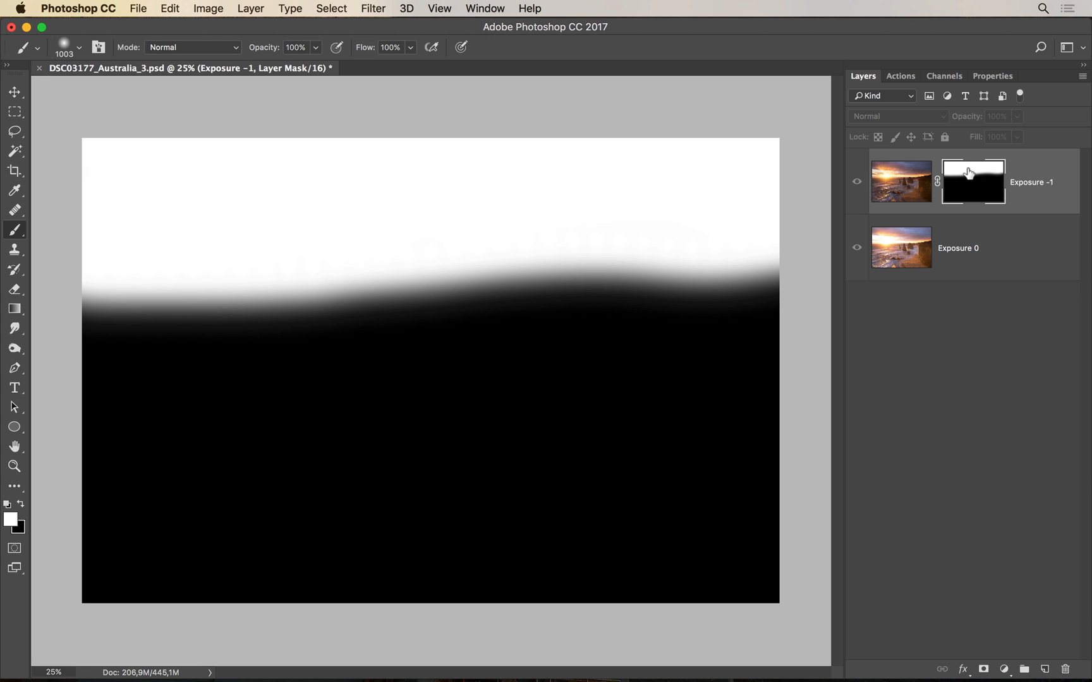
pyautogui.keyDown('alt'); pyautogui.click(969, 173); pyautogui.keyUp('alt')
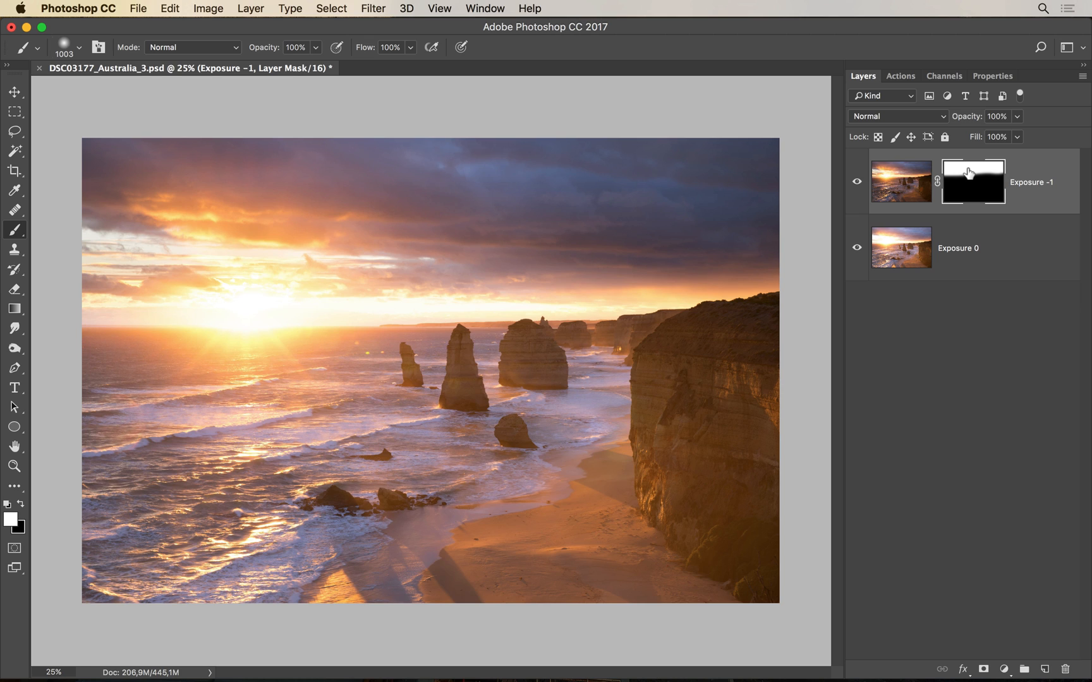
pyautogui.keyDown('shift'); pyautogui.click(970, 173); pyautogui.keyUp('shift')
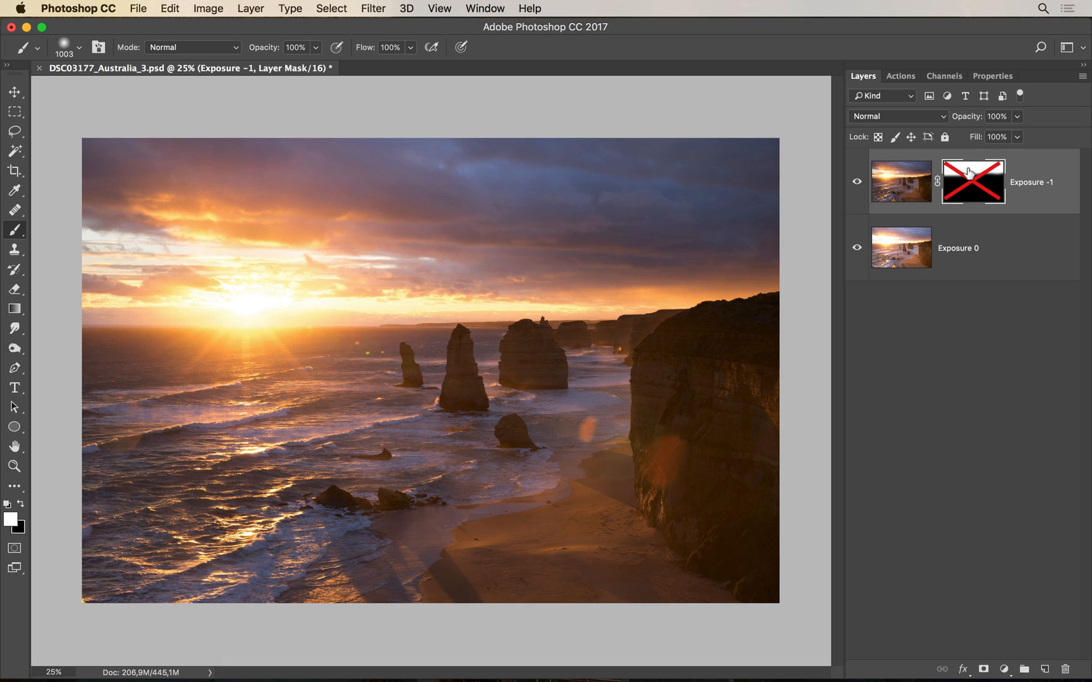
pyautogui.keyDown('shift'); pyautogui.click(970, 174); pyautogui.keyUp('shift')
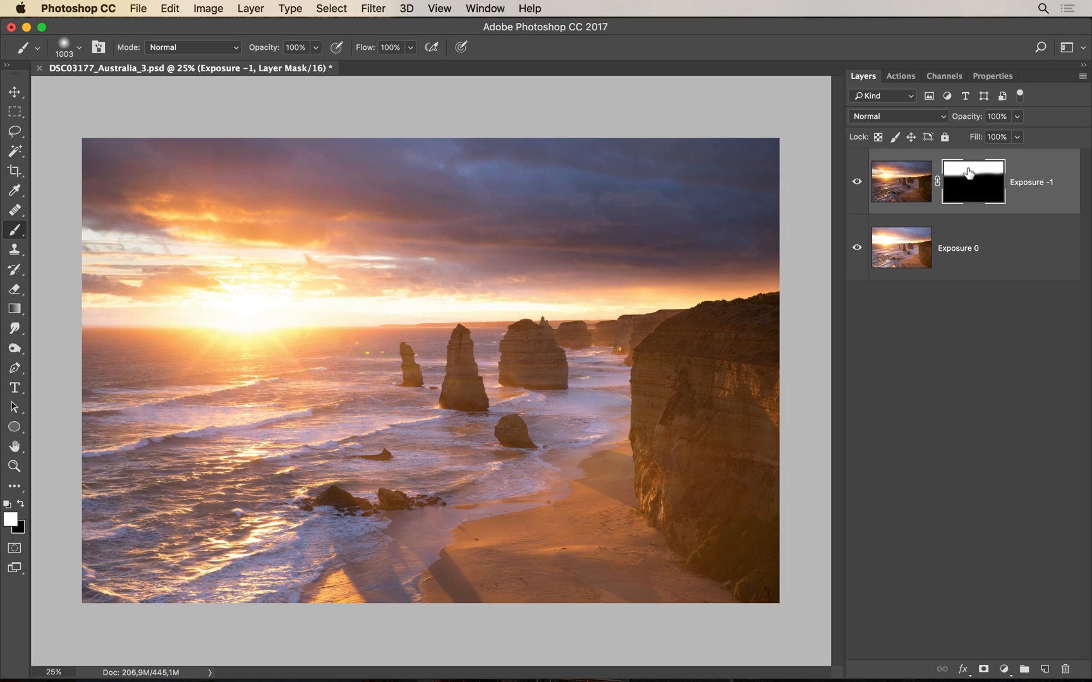
pyautogui.keyDown('shift'); pyautogui.click(970, 173); pyautogui.keyUp('shift')
pyautogui.keyDown('shift'); pyautogui.click(969, 173); pyautogui.keyUp('shift')
pyautogui.keyDown('shift'); pyautogui.click(969, 173); pyautogui.keyUp('shift')
pyautogui.keyDown('shift'); pyautogui.click(970, 173); pyautogui.keyUp('shift')
pyautogui.keyDown('shift'); pyautogui.click(970, 173); pyautogui.keyUp('shift')
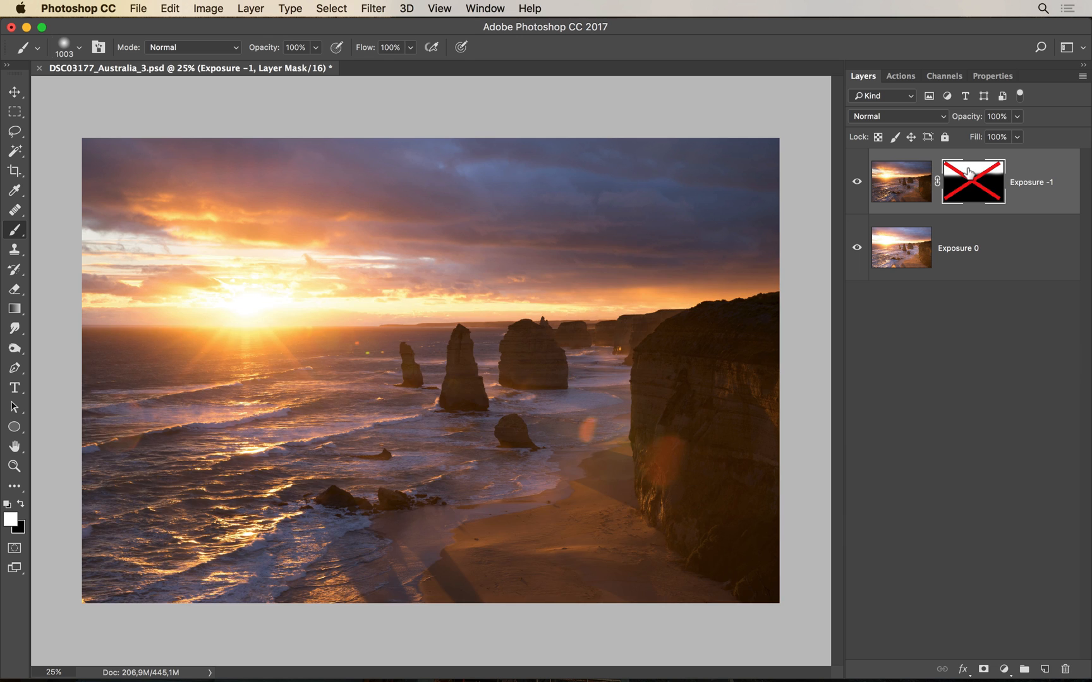
pyautogui.keyDown('shift'); pyautogui.click(969, 173); pyautogui.keyUp('shift')
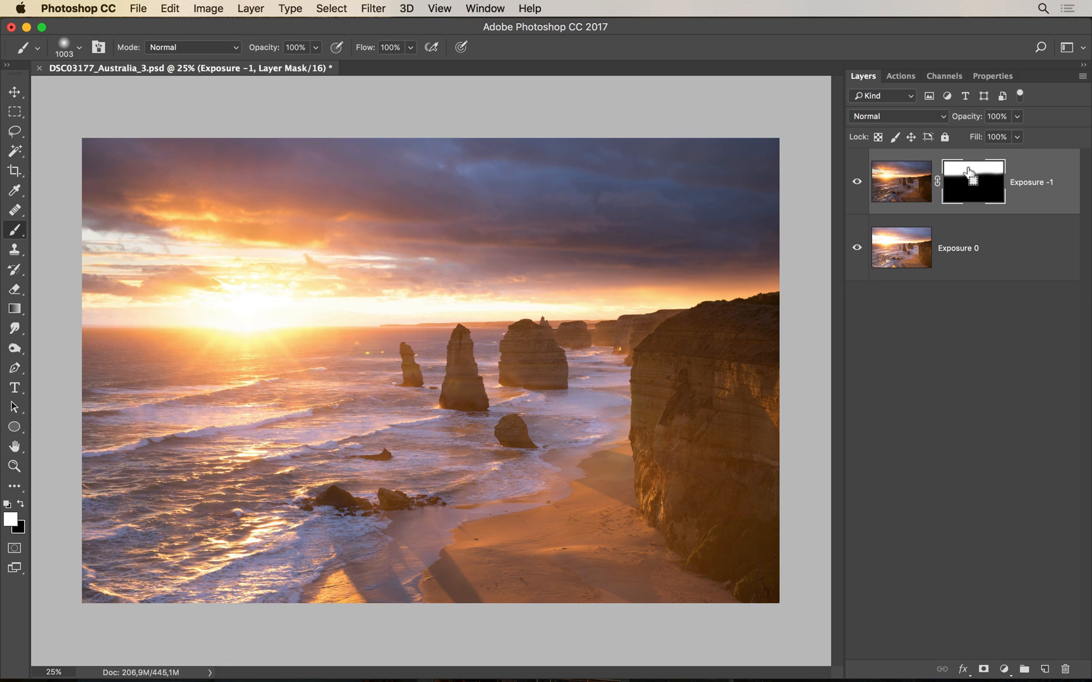
# Fill the Exposure -1 mask with black, then invert it to solid white
pyautogui.press('super+z')
pyautogui.press('super+i')
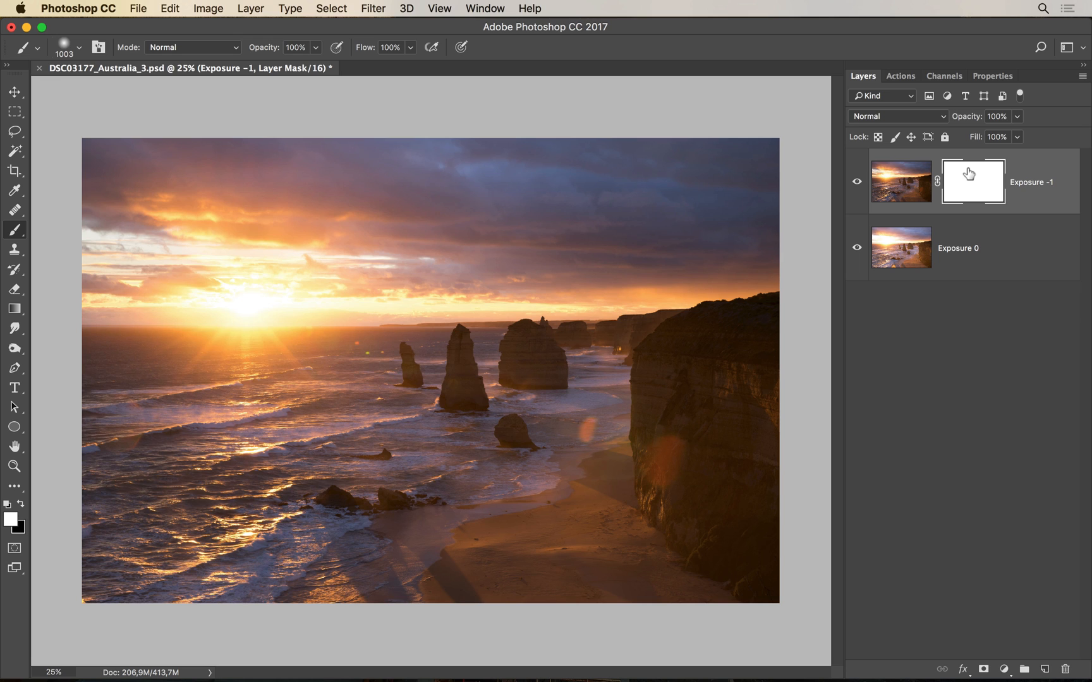
# Invert the Exposure -1 mask back and forth with Cmd+I, finishing on solid black
pyautogui.press('super+i')
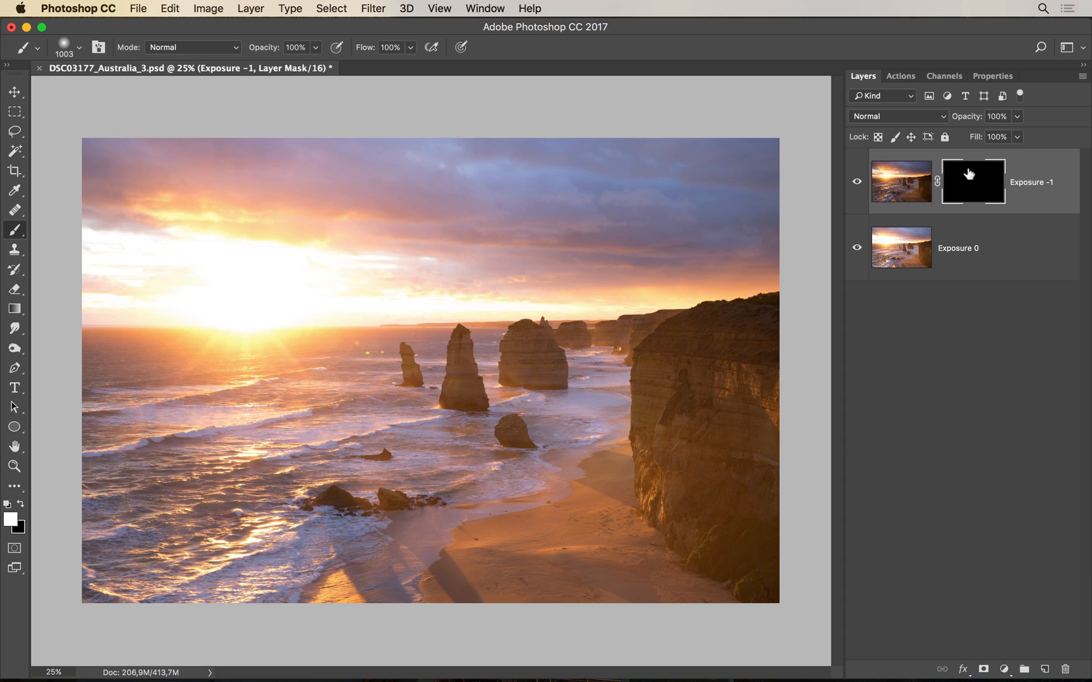
pyautogui.moveTo(969, 174); pyautogui.dragTo(970, 175)
pyautogui.press('super+i')
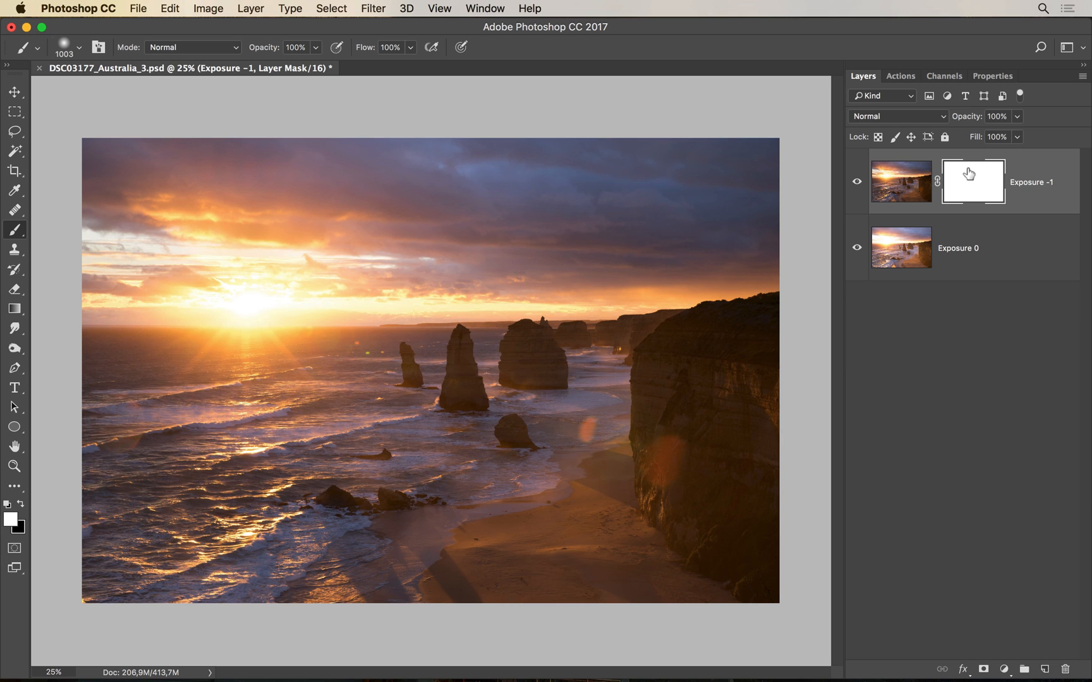
pyautogui.press('super+i')
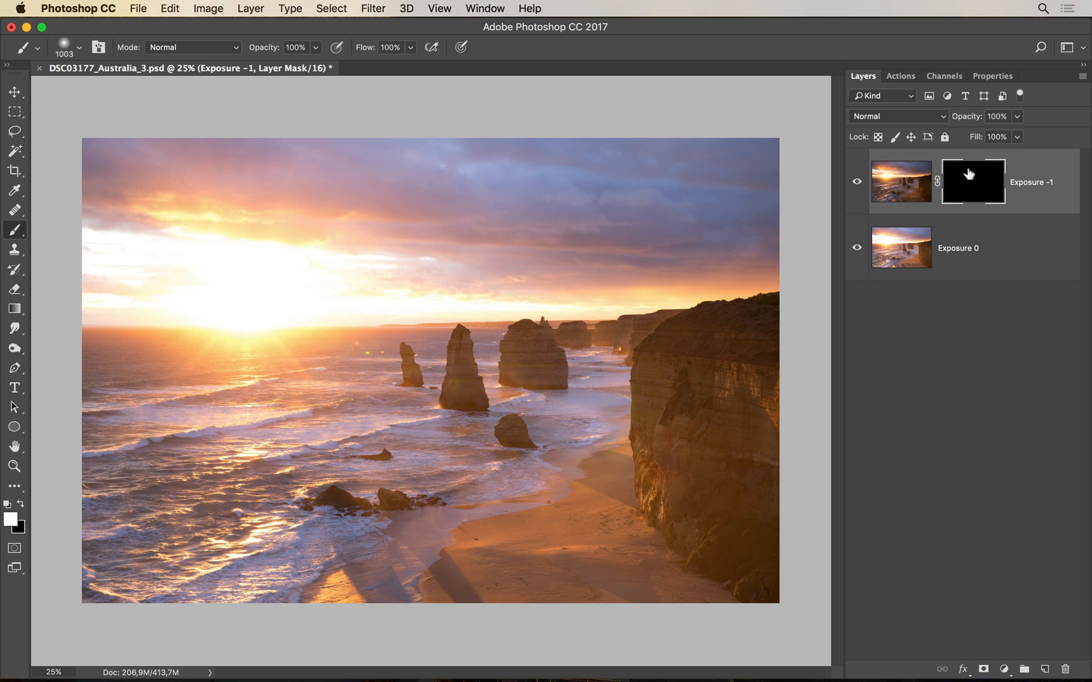
pyautogui.moveTo(968, 173); pyautogui.dragTo(970, 172)
pyautogui.press('super+i')
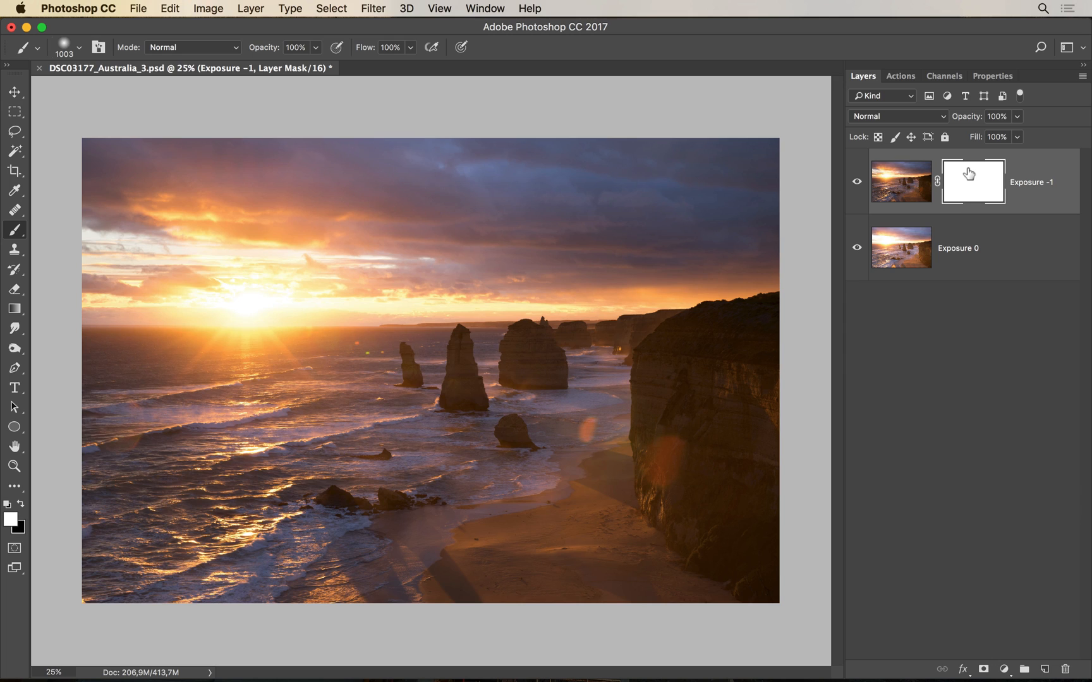
pyautogui.press('super+i')
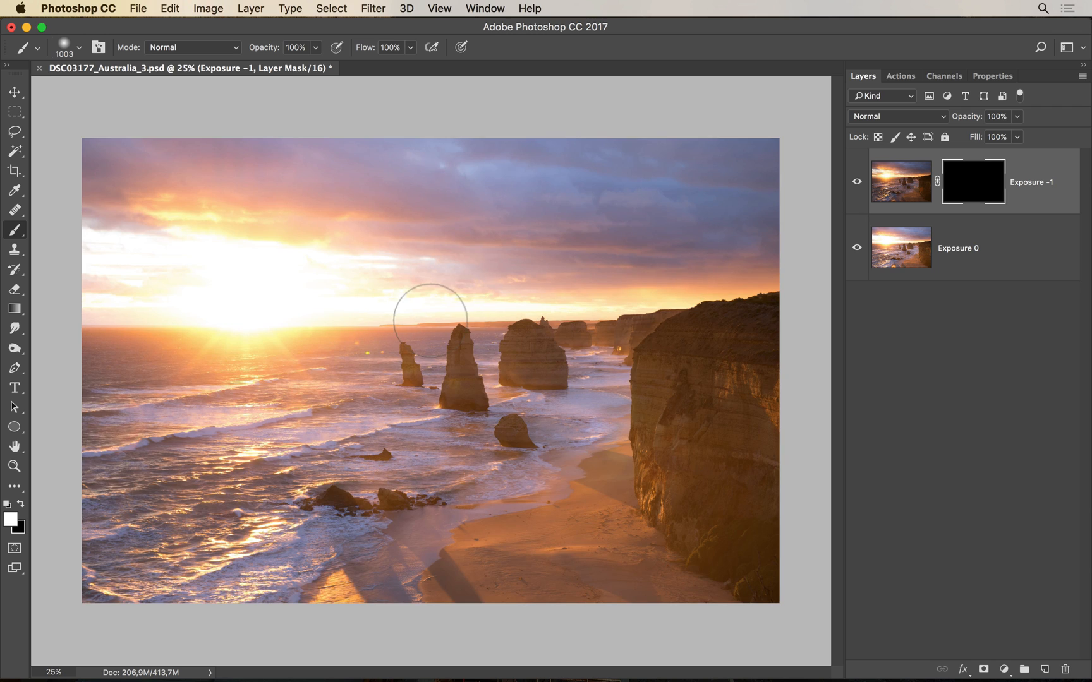
# Enlarge the soft brush to about 2069 px, paint white over the sky, and toggle inversion to compare
pyautogui.keyDown('ctrl'); pyautogui.keyDown('alt'); pyautogui.click(432, 325); pyautogui.keyUp('alt'); pyautogui.keyUp('ctrl')
pyautogui.moveTo(432, 324); pyautogui.dragTo(450, 322)
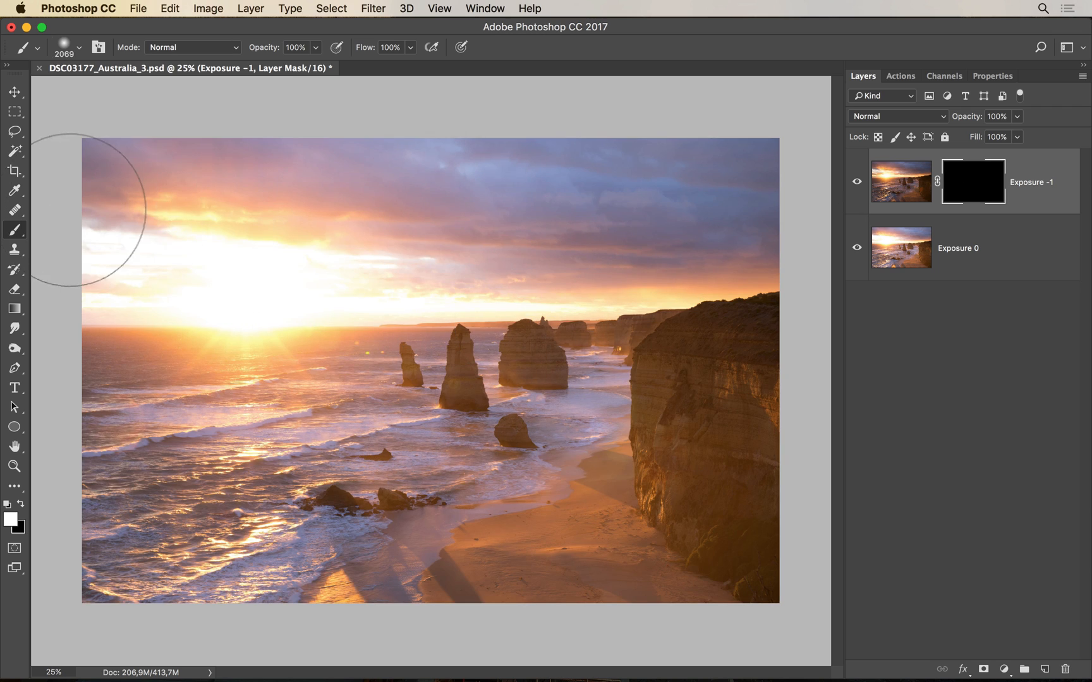
pyautogui.moveTo(325, 204)
pyautogui.mouseDown()
pyautogui.moveTo(771, 173)
pyautogui.moveTo(443, 127)
pyautogui.moveTo(50, 160)
pyautogui.moveTo(142, 203)
pyautogui.moveTo(242, 226)
pyautogui.moveTo(867, 104)
pyautogui.mouseUp()
pyautogui.press('super+i')
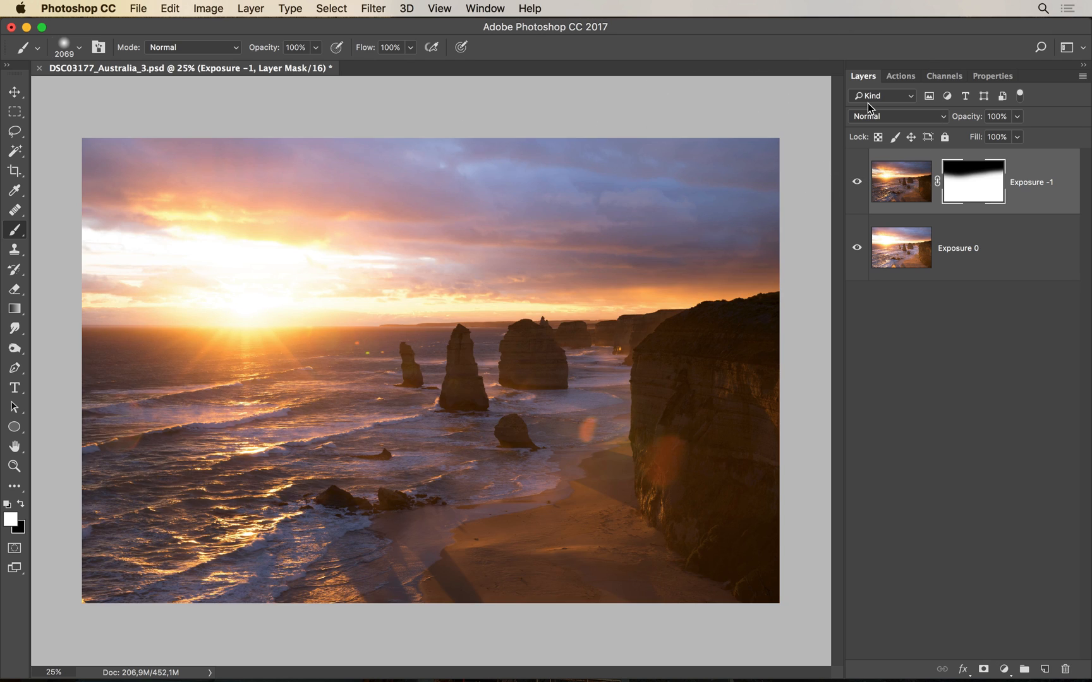
pyautogui.press('super+i')
pyautogui.press('super+i')
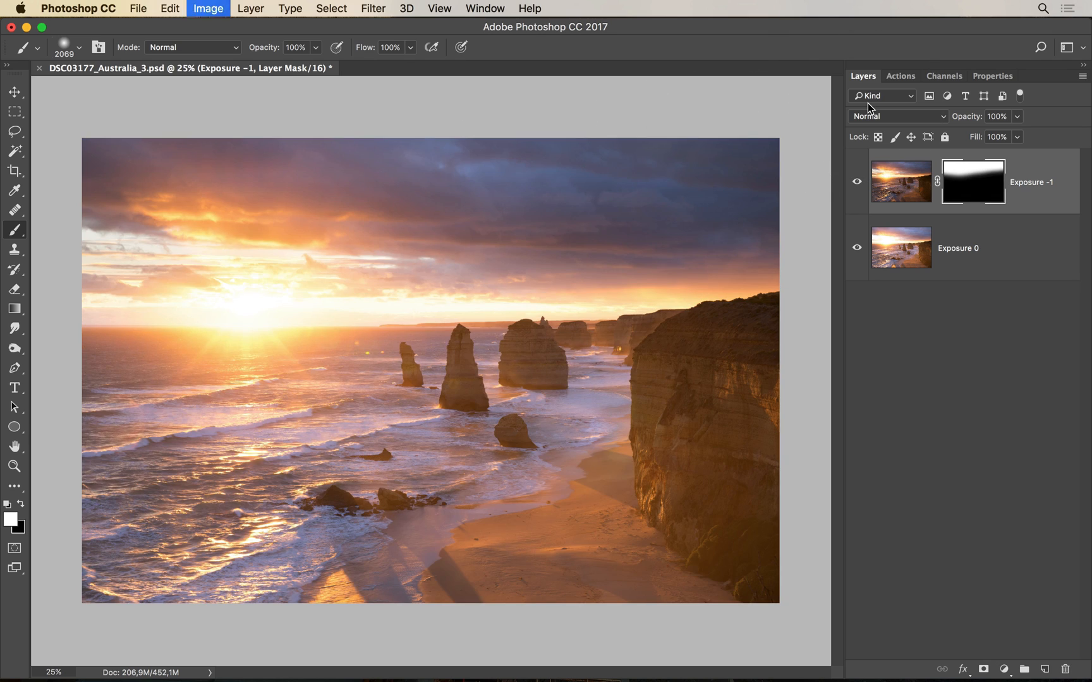
pyautogui.press('super+i')
pyautogui.press('super+i')
pyautogui.press('super+i')
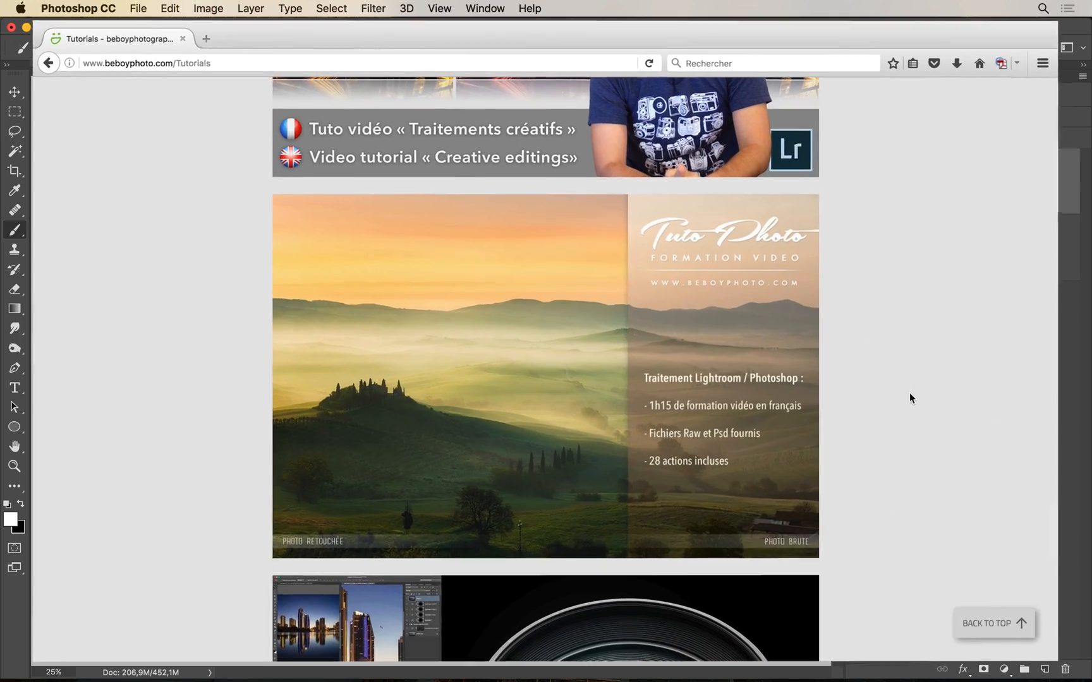
# Scroll the beboyphoto.com Tutorials page up to the « Tutoriel colorimétrie et mise en valeur de la lumière » banner
pyautogui.scroll(5, 933, 396)
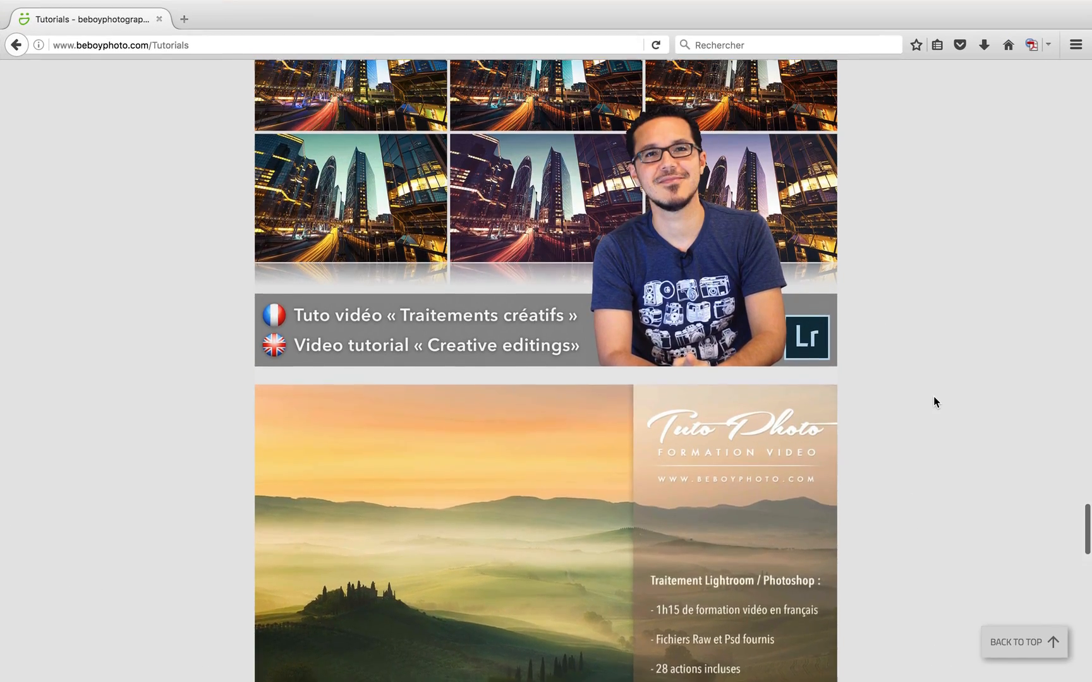
pyautogui.scroll(6, 934, 398)
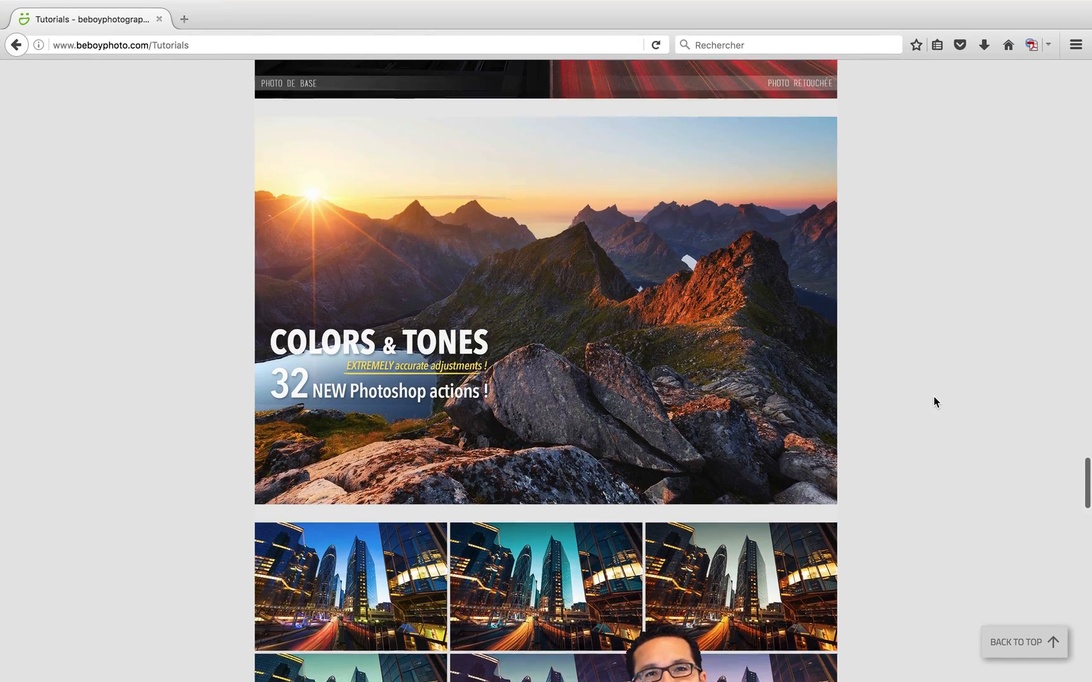
pyautogui.scroll(6, 934, 397)
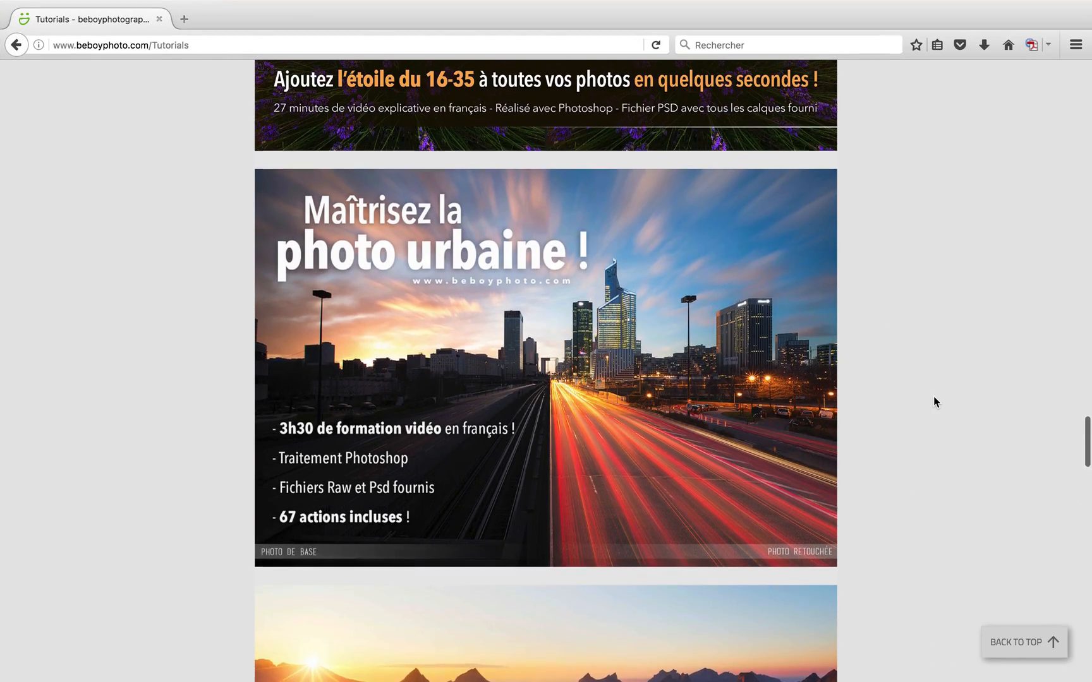
pyautogui.scroll(7, 934, 402)
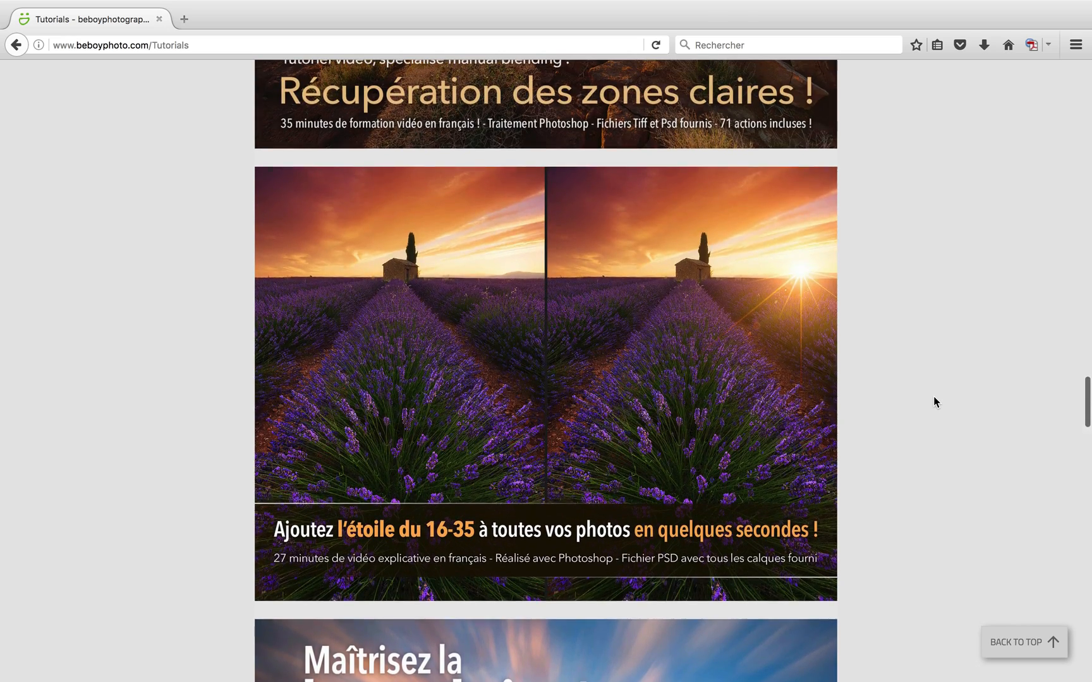
pyautogui.scroll(6, 934, 402)
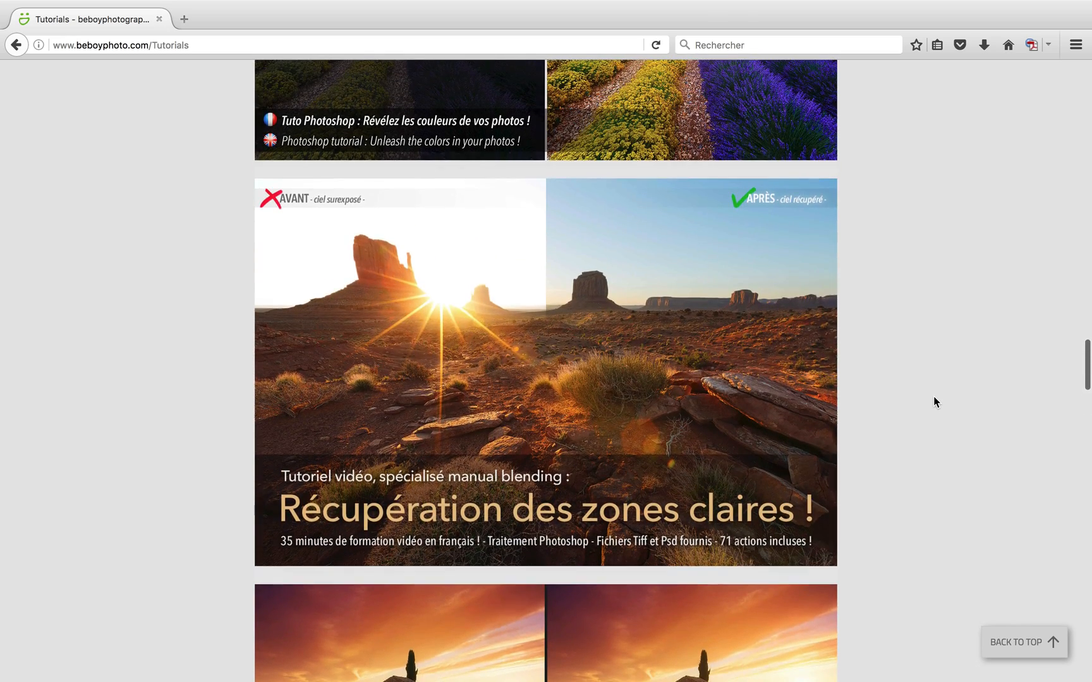
pyautogui.scroll(6, 934, 401)
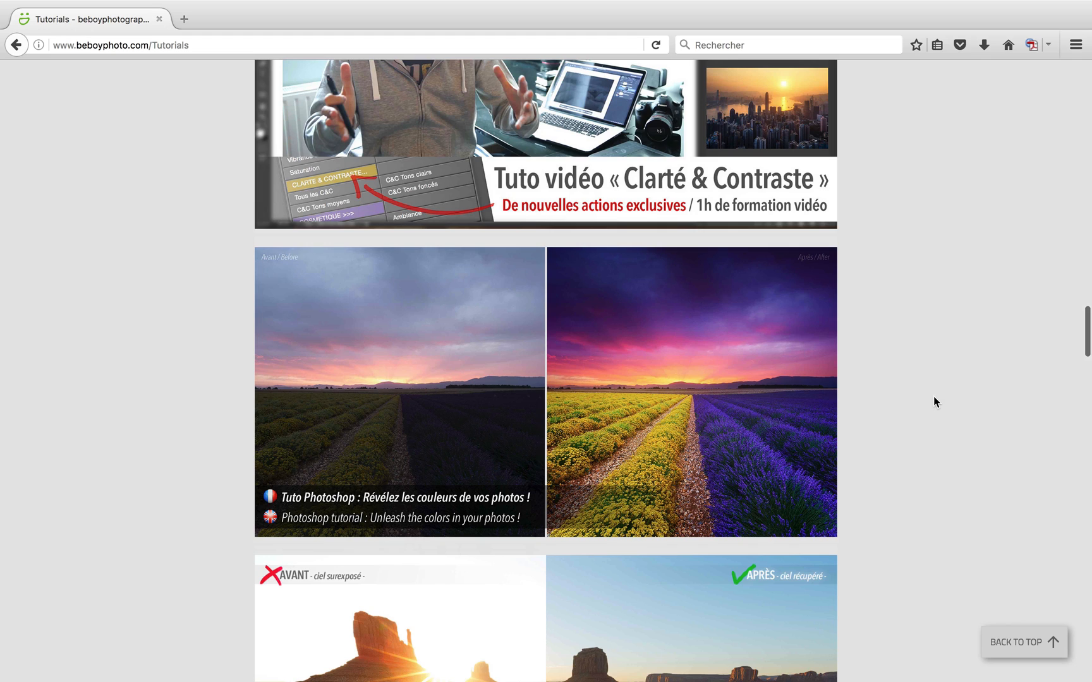
pyautogui.scroll(6, 934, 402)
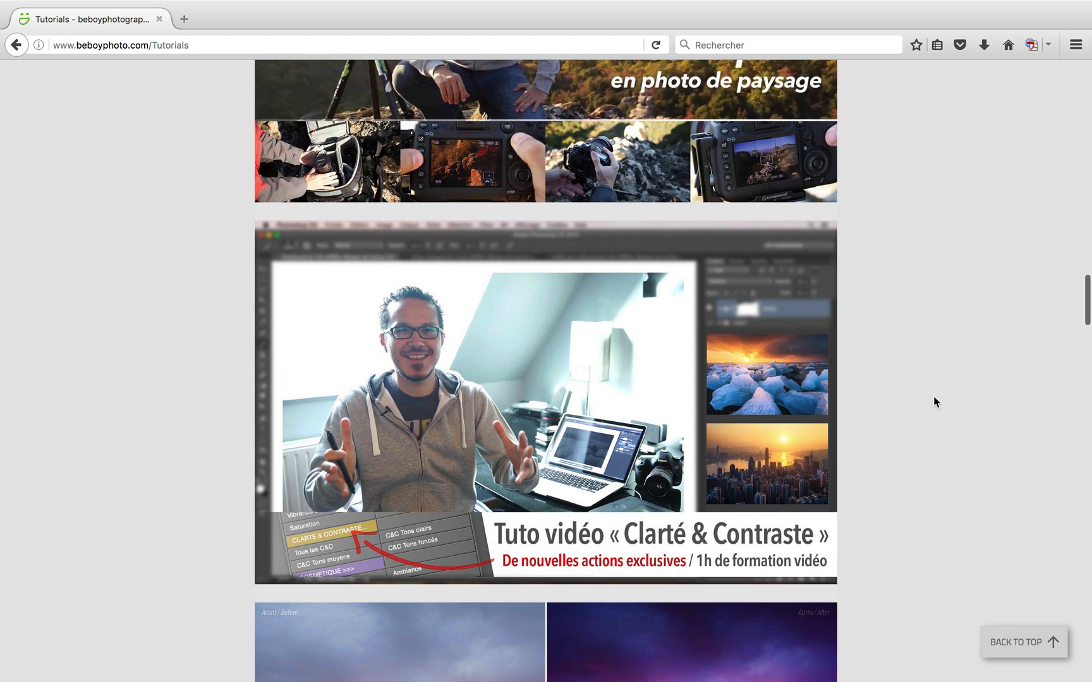
pyautogui.scroll(5, 934, 402)
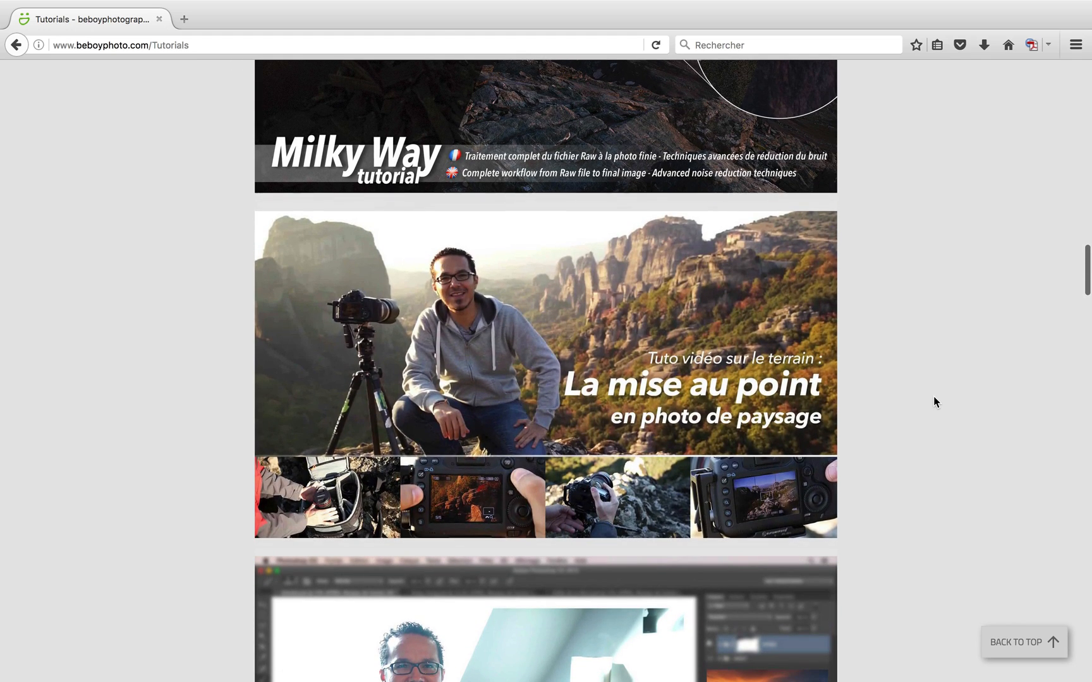
pyautogui.scroll(6, 934, 402)
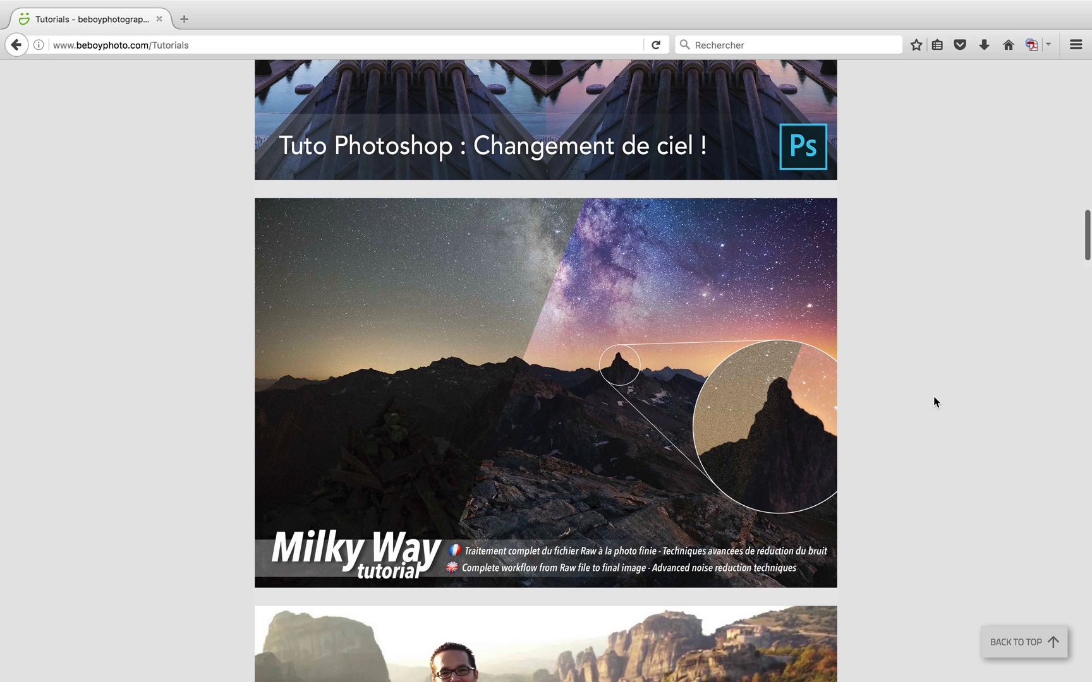
pyautogui.scroll(6, 934, 402)
pyautogui.scroll(8, 933, 402)
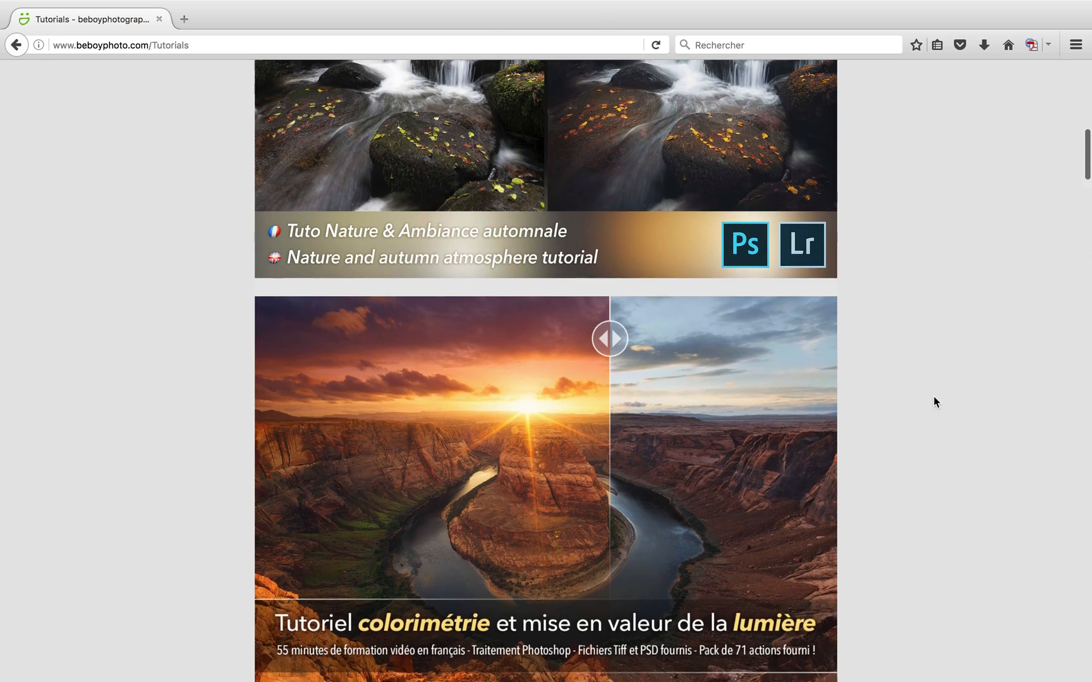